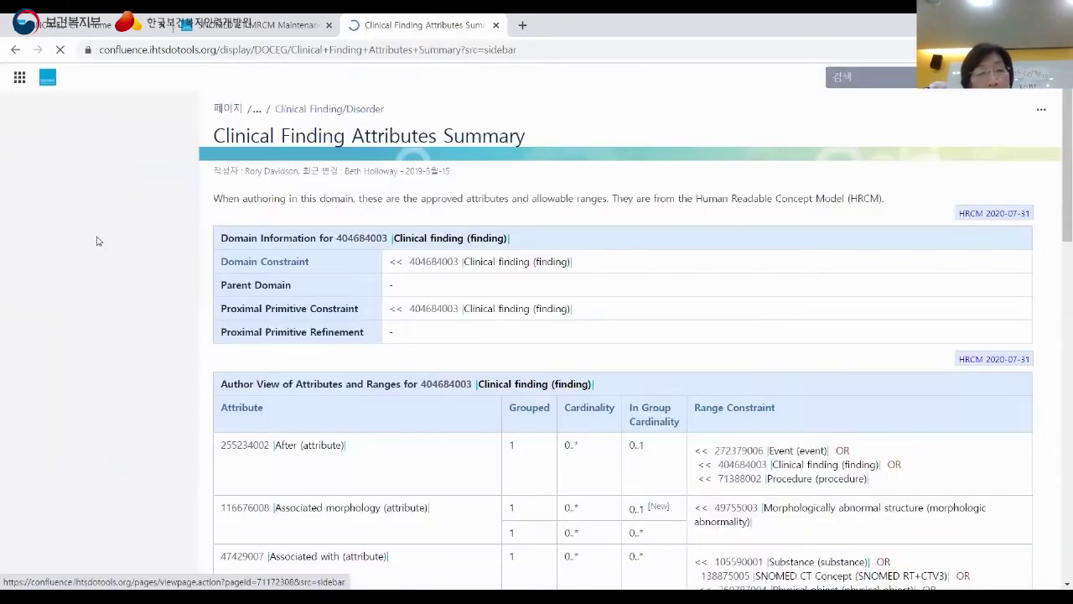
# Step: Open the Procedure page of the editorial guide, and read through the Qualifier Value page's sections on numbers and units of presentation
pyautogui.scroll(-2, 84, 386)
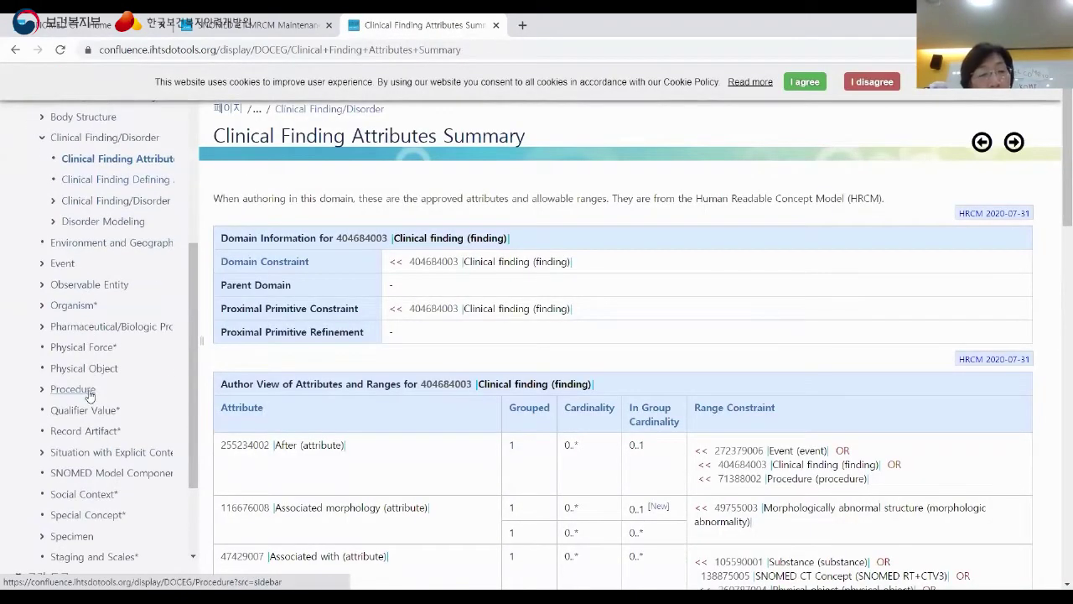
pyautogui.click(72, 391)
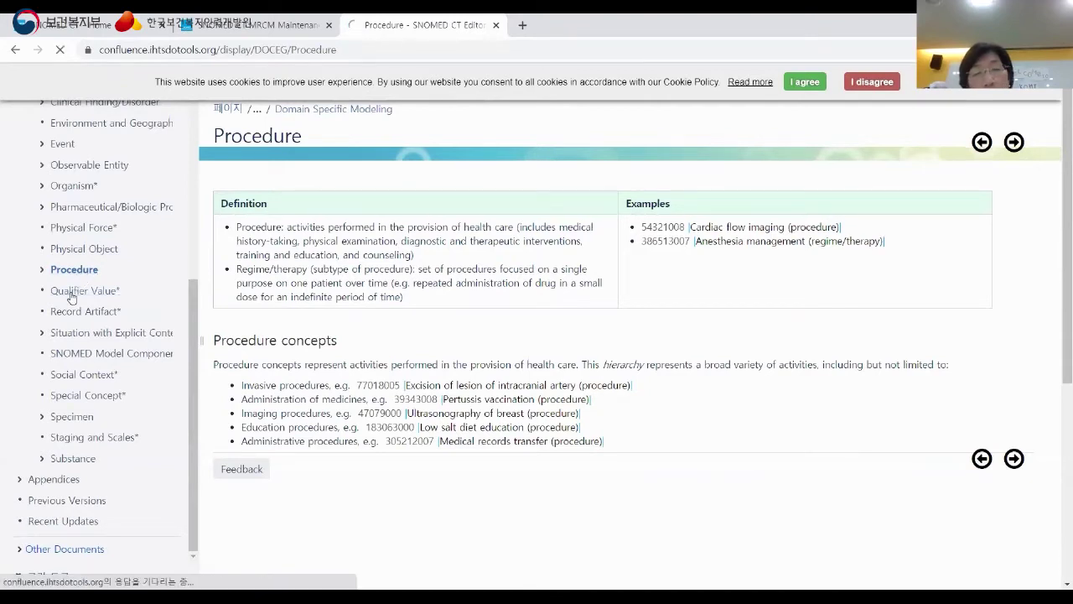
pyautogui.click(72, 294)
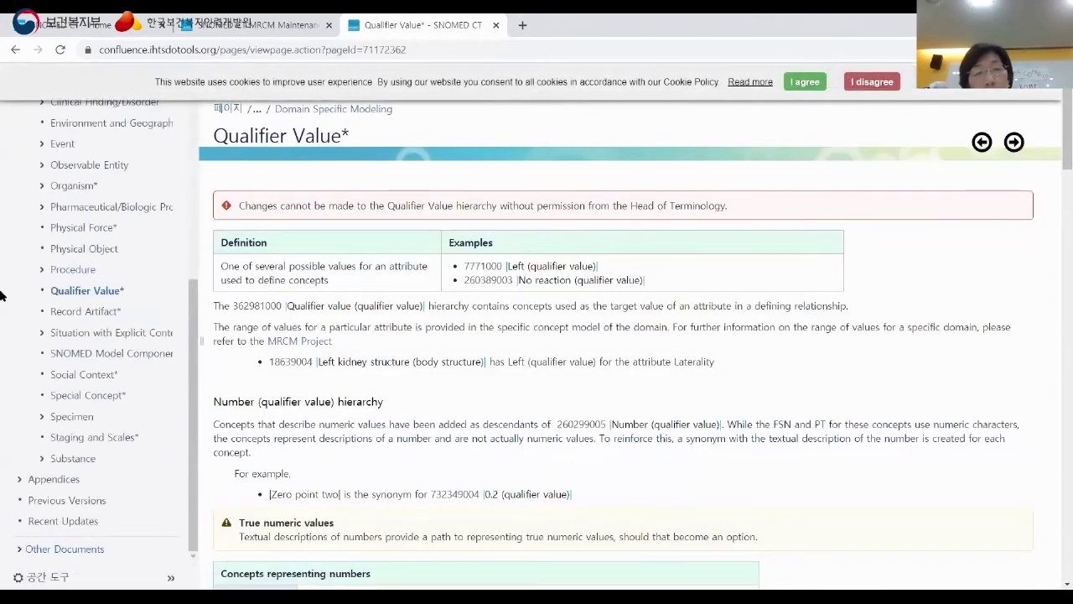
pyautogui.scroll(-7, 384, 382)
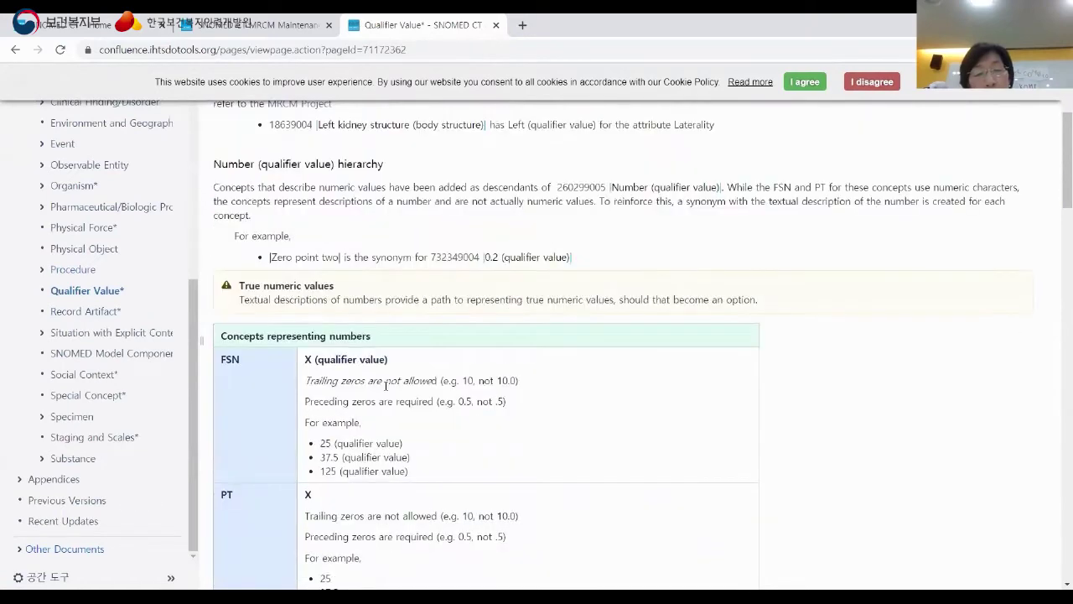
pyautogui.scroll(-1, 409, 408)
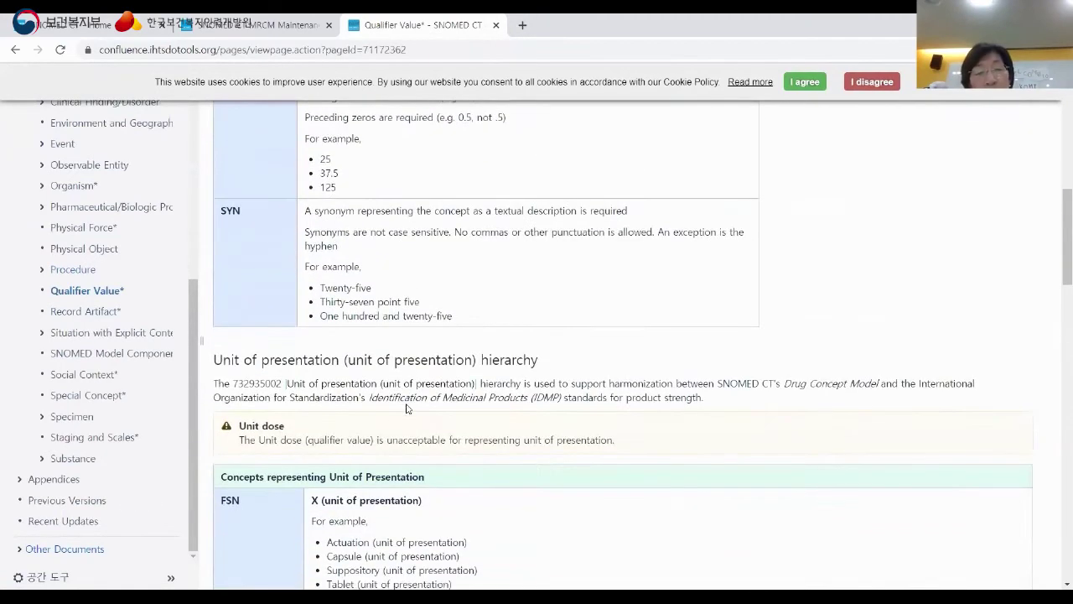
pyautogui.scroll(10, 408, 403)
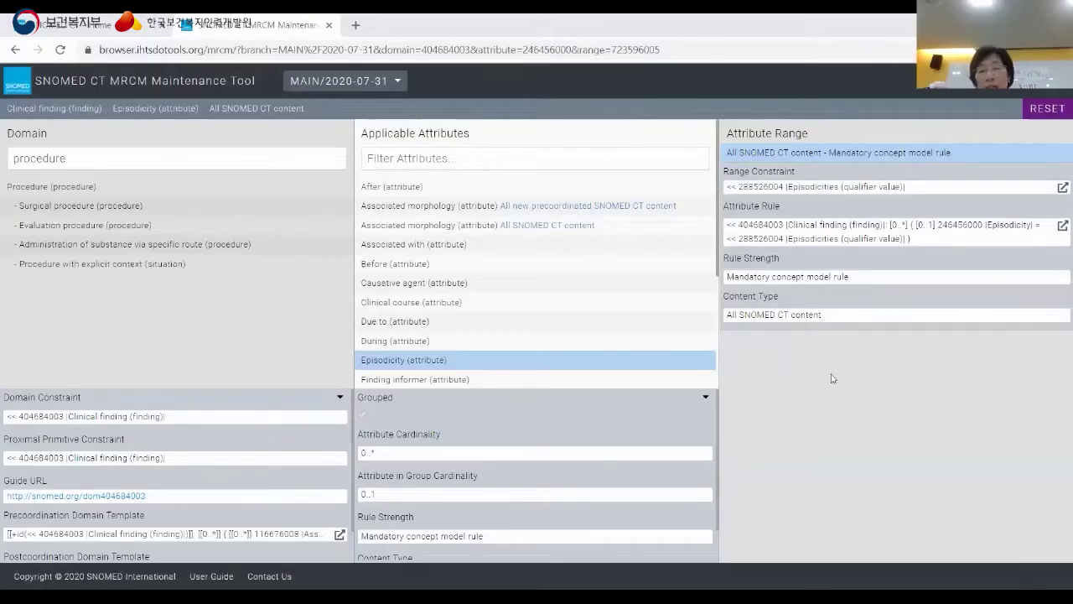
# Step: Select the Procedure (procedure) domain to show its applicable attributes
pyautogui.click(59, 191)
pyautogui.click(60, 188)
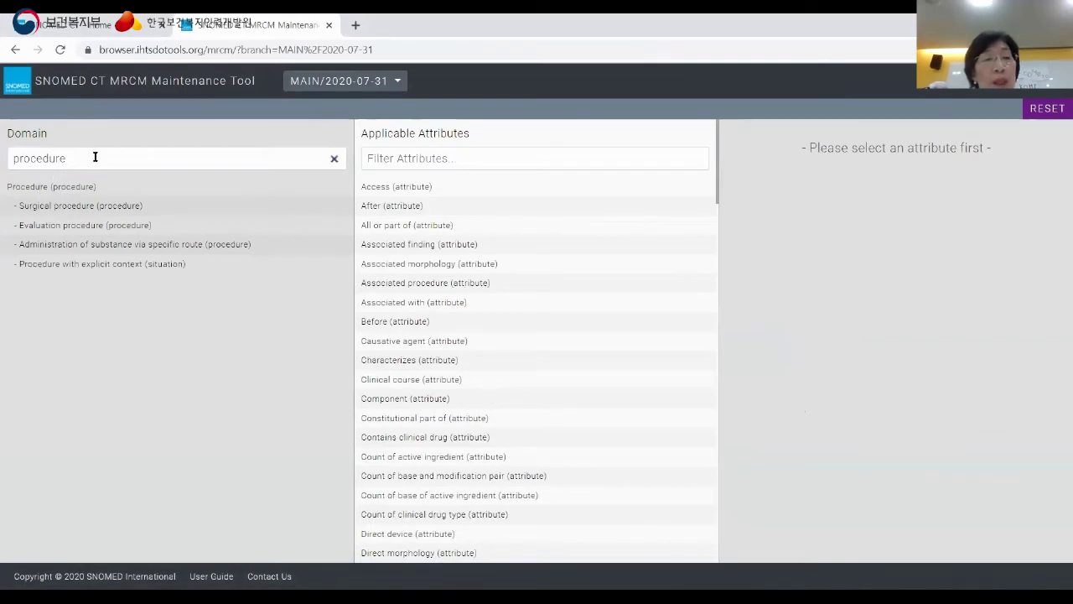
pyautogui.click(85, 156)
pyautogui.moveTo(81, 157); pyautogui.dragTo(2, 155)
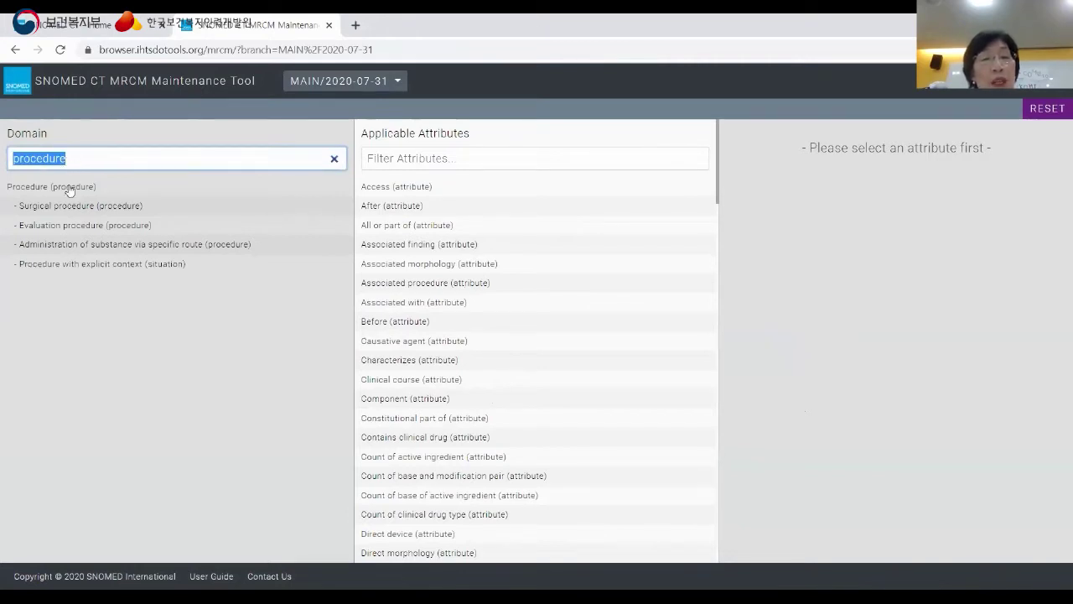
pyautogui.moveTo(44, 190); pyautogui.dragTo(10, 191)
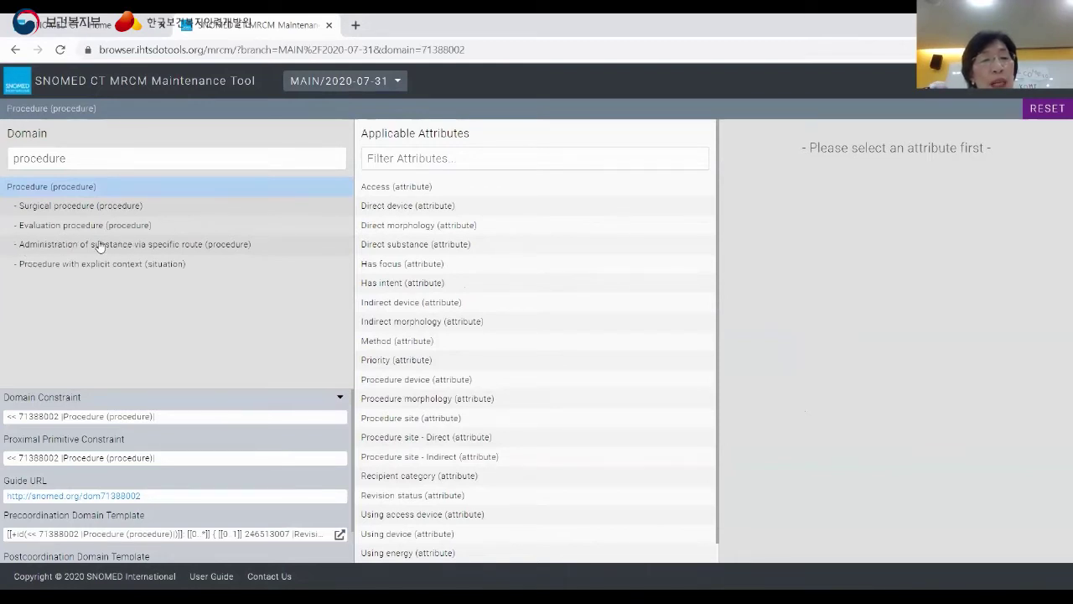
# Step: Select the Procedure with explicit context (situation) domain to show its applicable attributes
pyautogui.click(138, 245)
pyautogui.moveTo(134, 244); pyautogui.dragTo(180, 245)
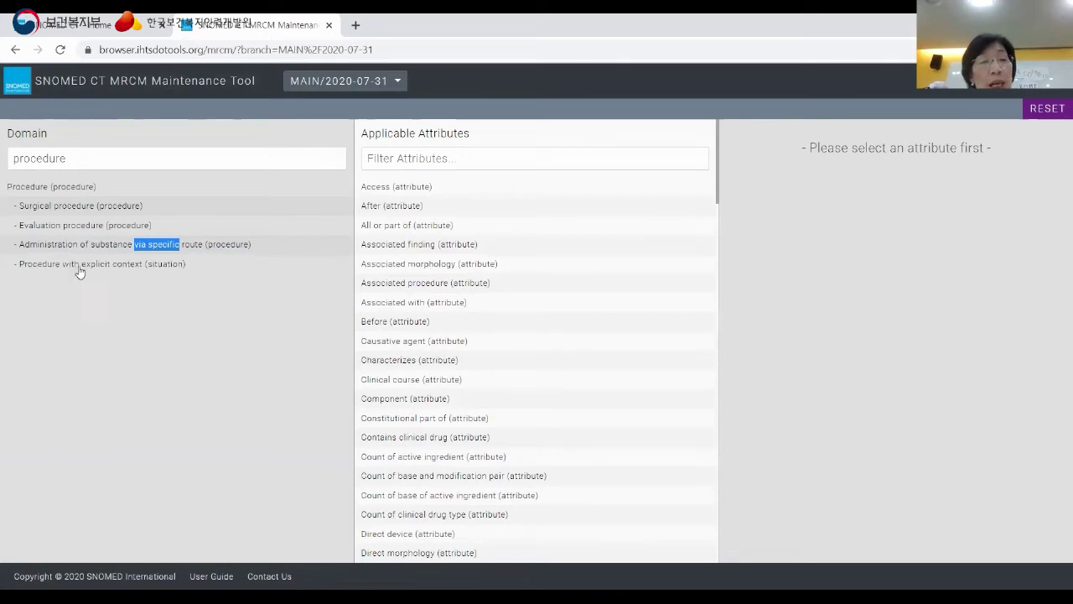
pyautogui.doubleClick(115, 268)
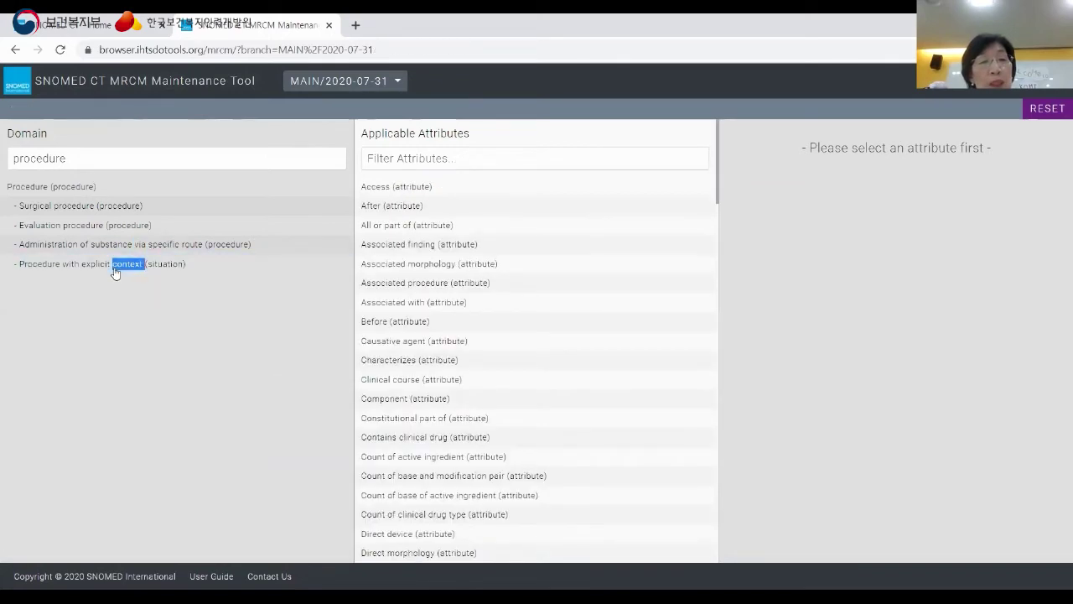
pyautogui.click(57, 266)
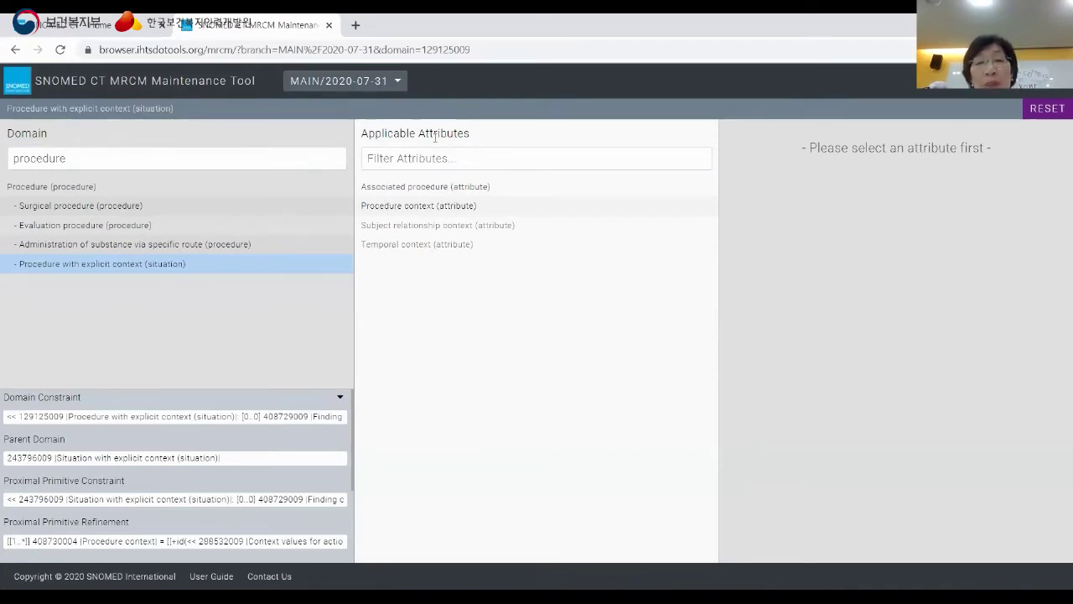
# Step: Select the Associated procedure attribute to show its range constraint and attribute rule
pyautogui.click(411, 191)
pyautogui.click(406, 191)
pyautogui.click(403, 191)
pyautogui.click(404, 191)
pyautogui.click(415, 193)
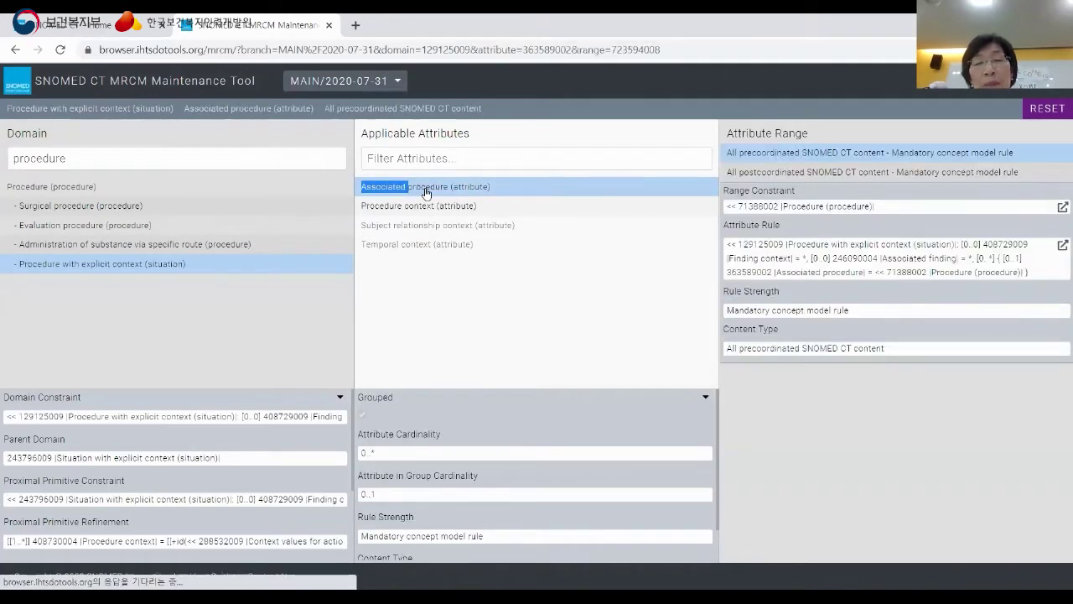
pyautogui.click(433, 193)
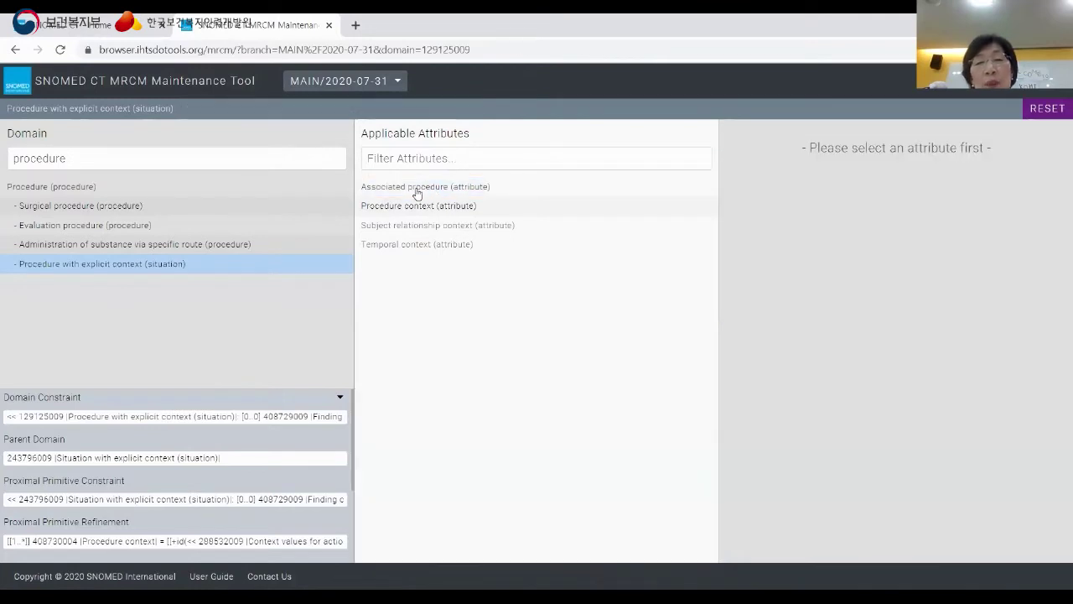
pyautogui.click(416, 193)
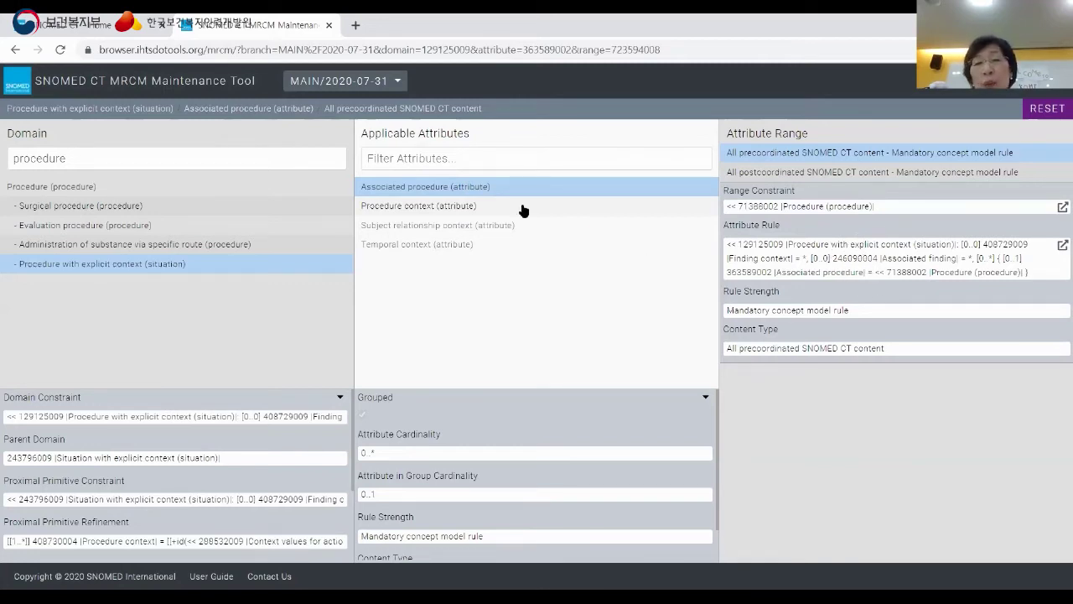
# Step: Filter the applicable attributes of the selected domain by "due t"
pyautogui.click(478, 160)
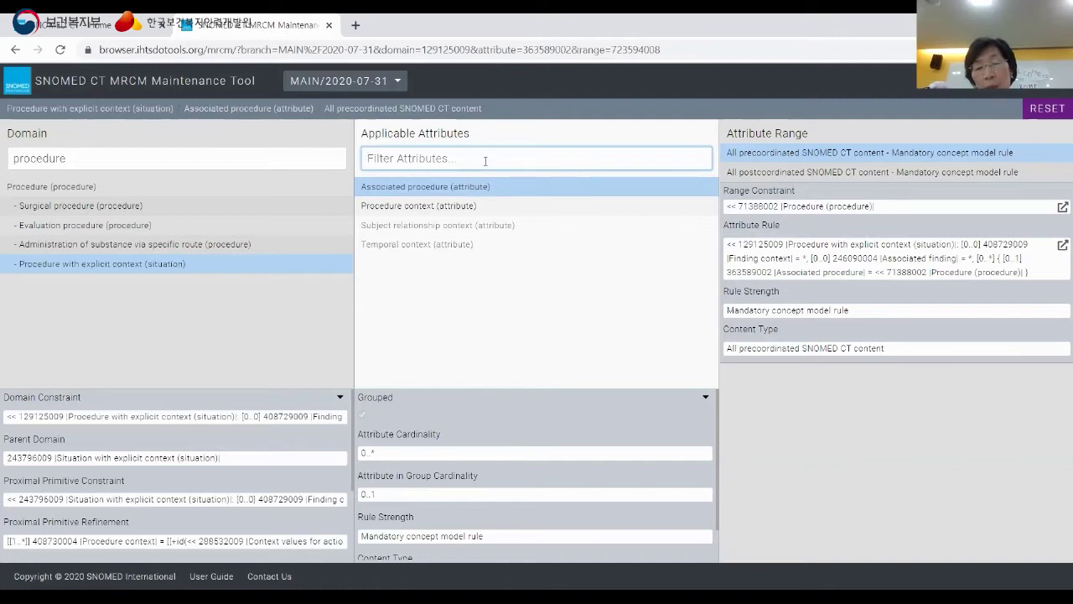
pyautogui.write('die t--')
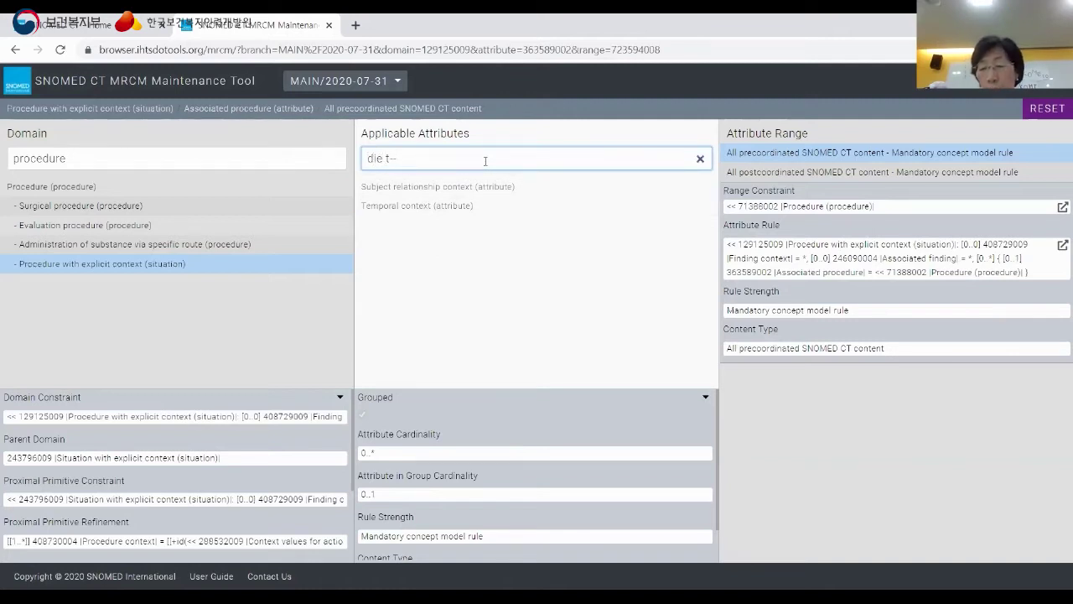
pyautogui.press('BackSpace')
pyautogui.press('BackSpace')
pyautogui.write('ue')
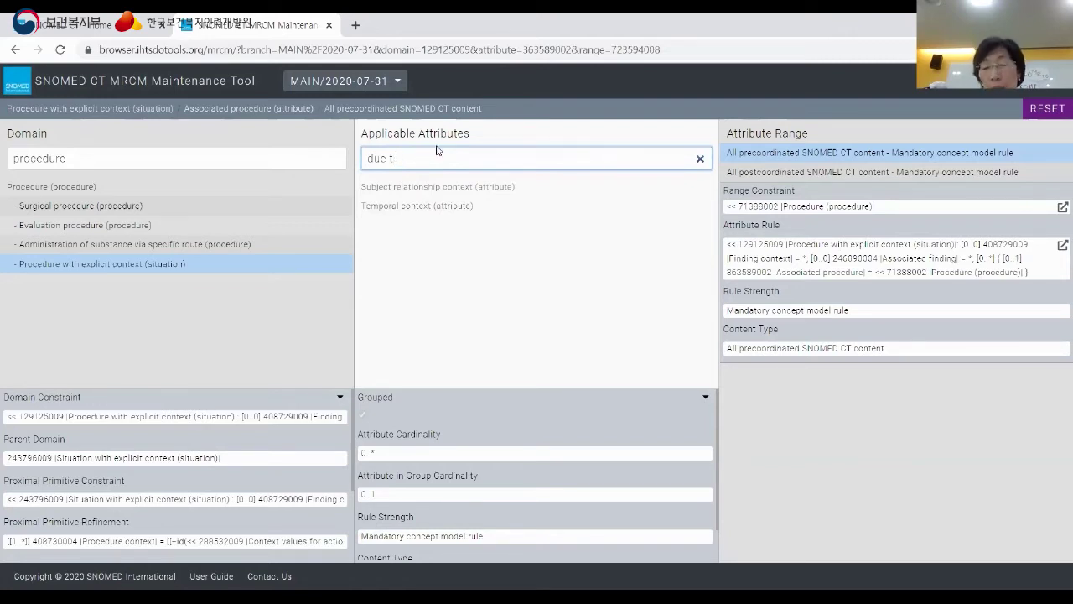
# Step: Replace the attribute filter with "associated with"
pyautogui.press('BackSpace')
pyautogui.press('BackSpace')
pyautogui.press('BackSpace')
pyautogui.press('BackSpace')
pyautogui.press('BackSpace')
pyautogui.write('a')
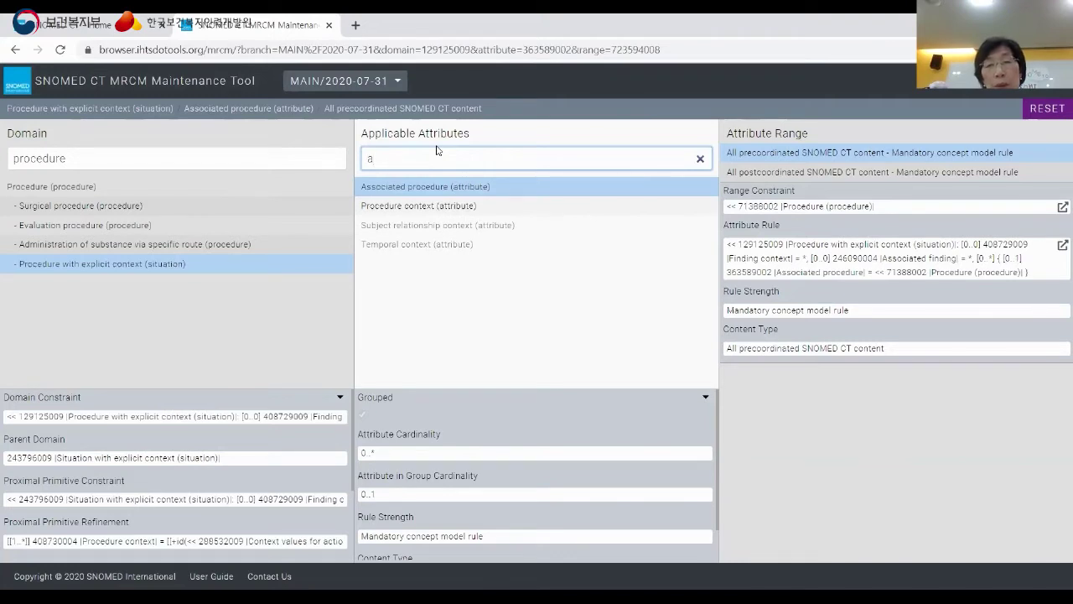
pyautogui.write('s')
pyautogui.press('BackSpace')
pyautogui.press('BackSpace')
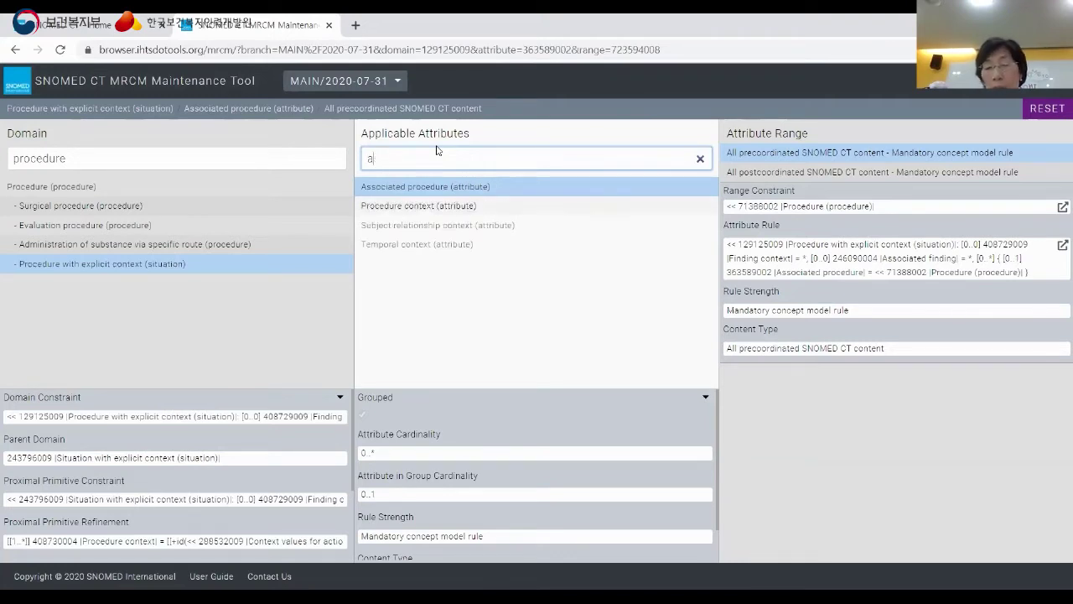
pyautogui.write('associat')
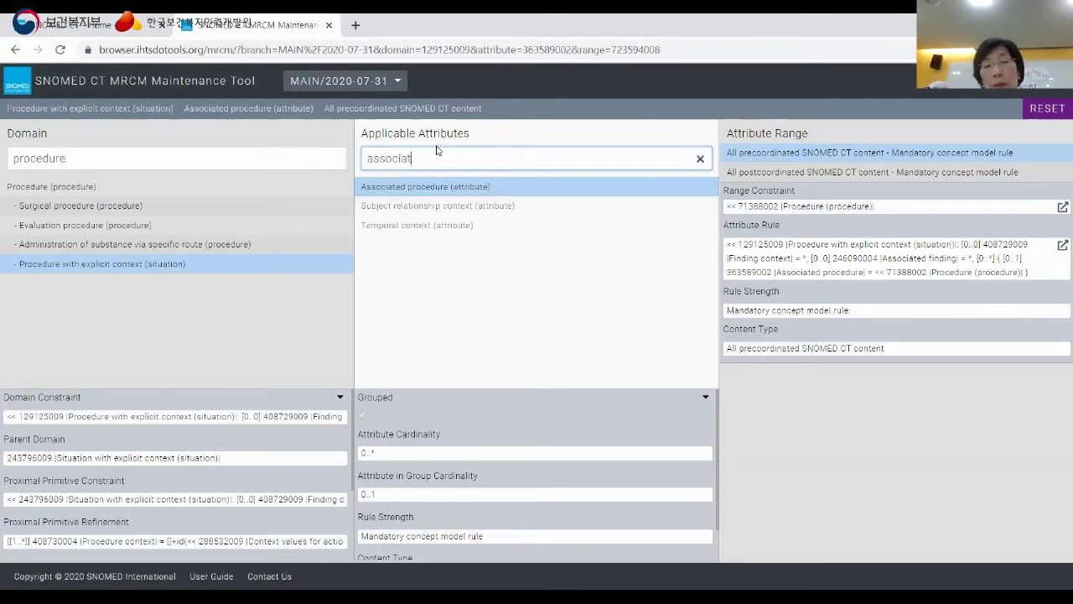
pyautogui.write('ed with')
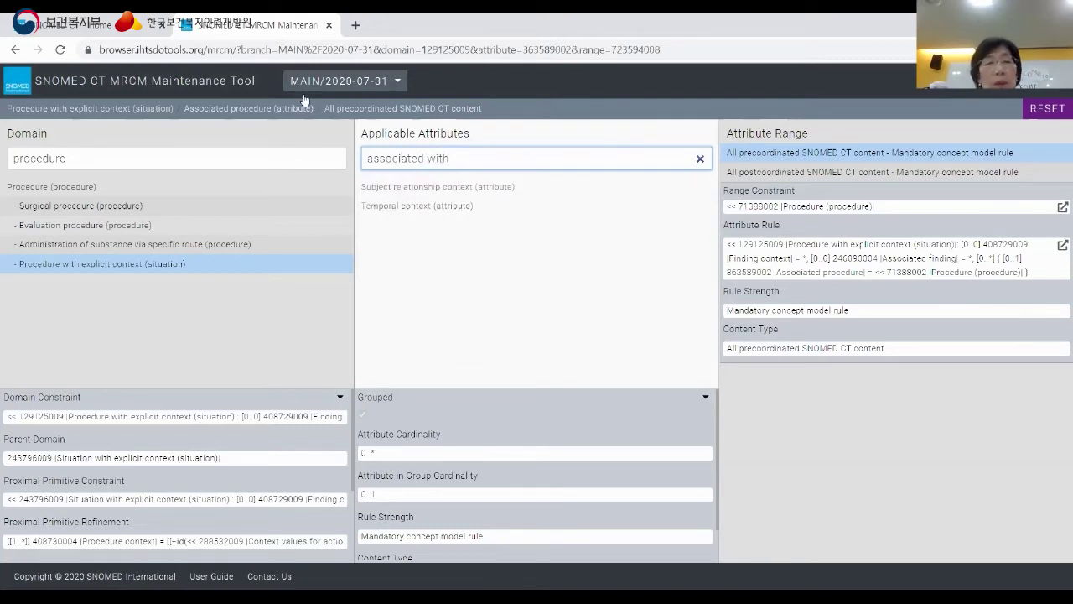
# Step: Clear the "procedure" domain filter so that all domains are listed
pyautogui.click(90, 157)
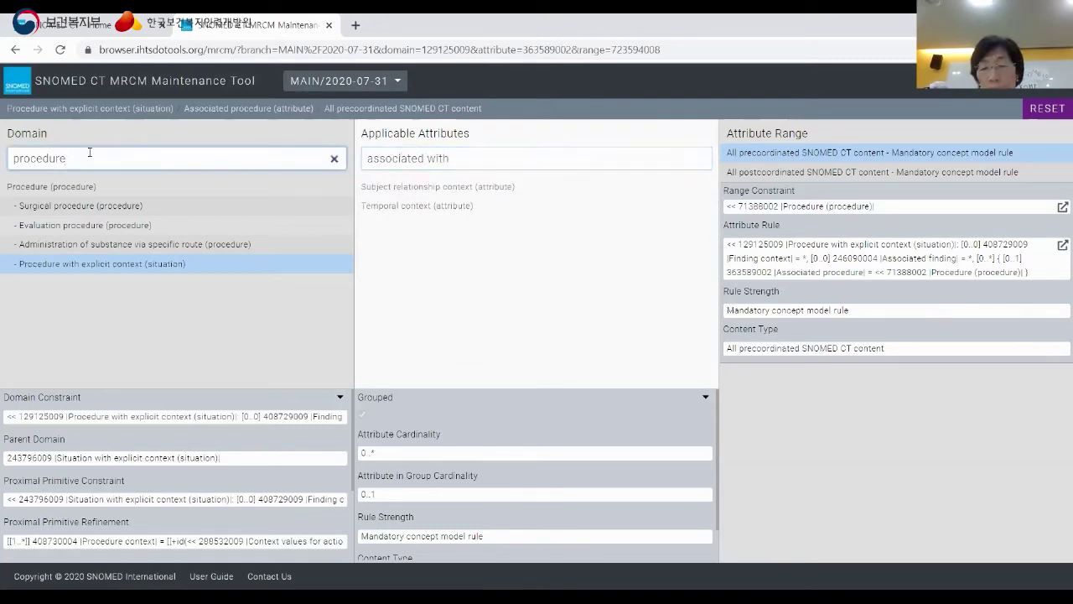
pyautogui.press('BackSpace')
pyautogui.press('BackSpace')
pyautogui.press('BackSpace')
pyautogui.press('BackSpace')
pyautogui.press('BackSpace')
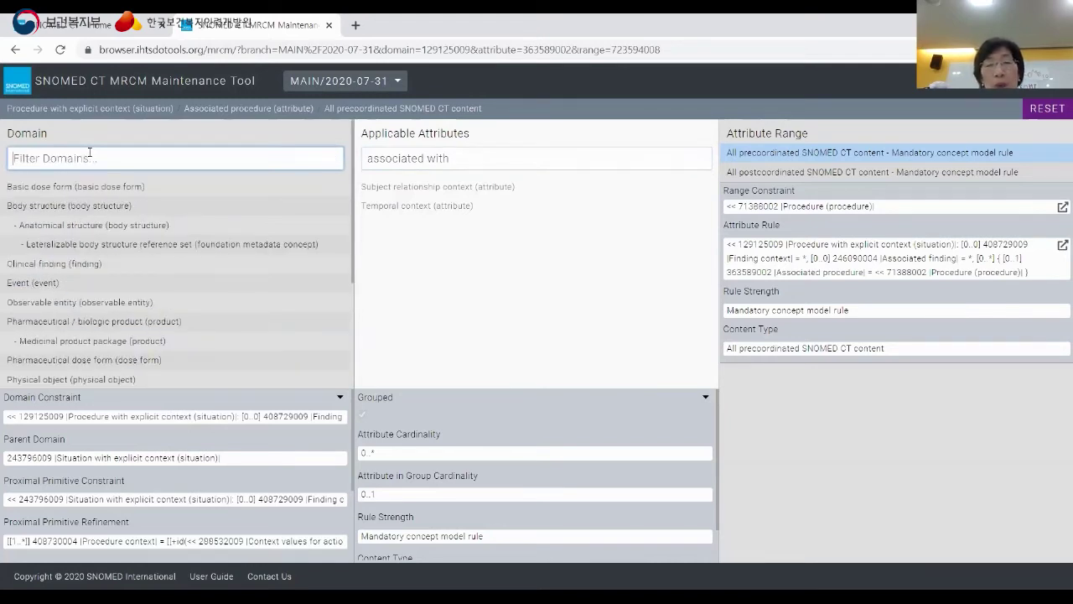
# Step: Filter the applicable attributes by "finding site", and clear that filter again
pyautogui.click(459, 160)
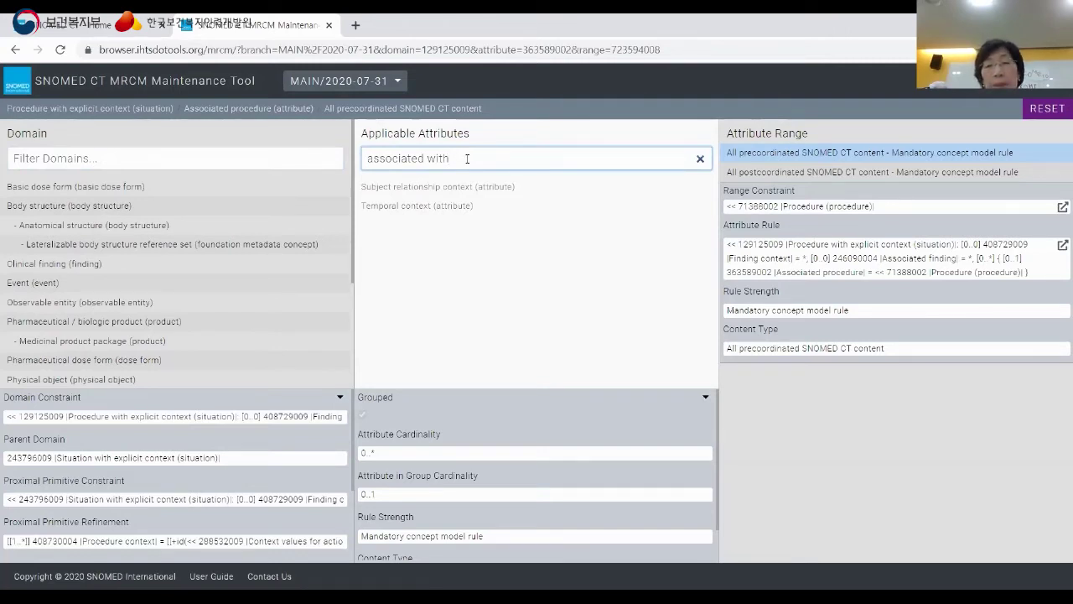
pyautogui.hotkey('ctrl', 'a')
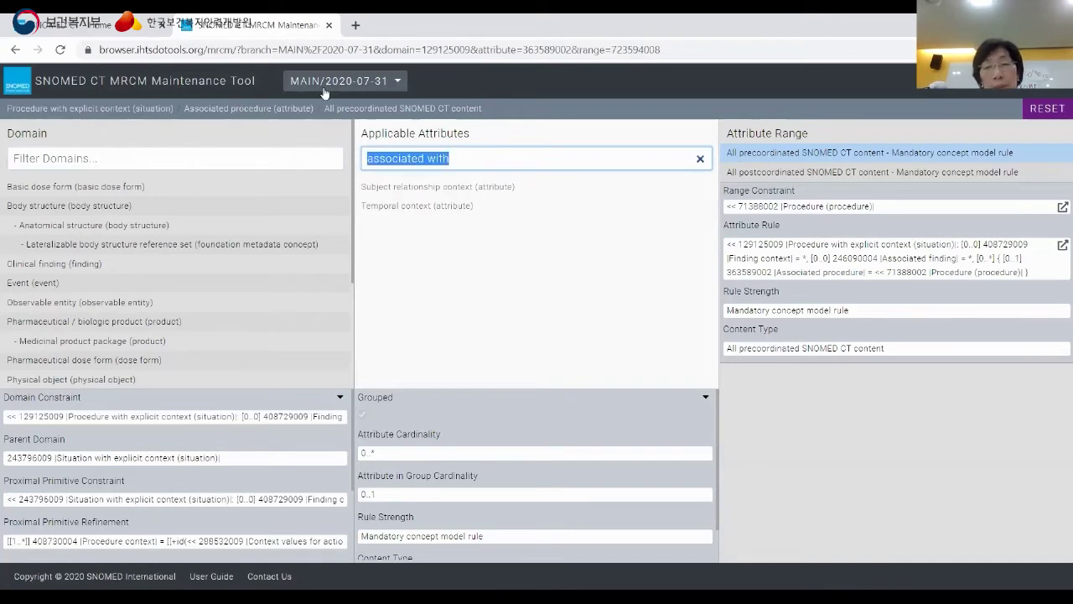
pyautogui.write('finding si')
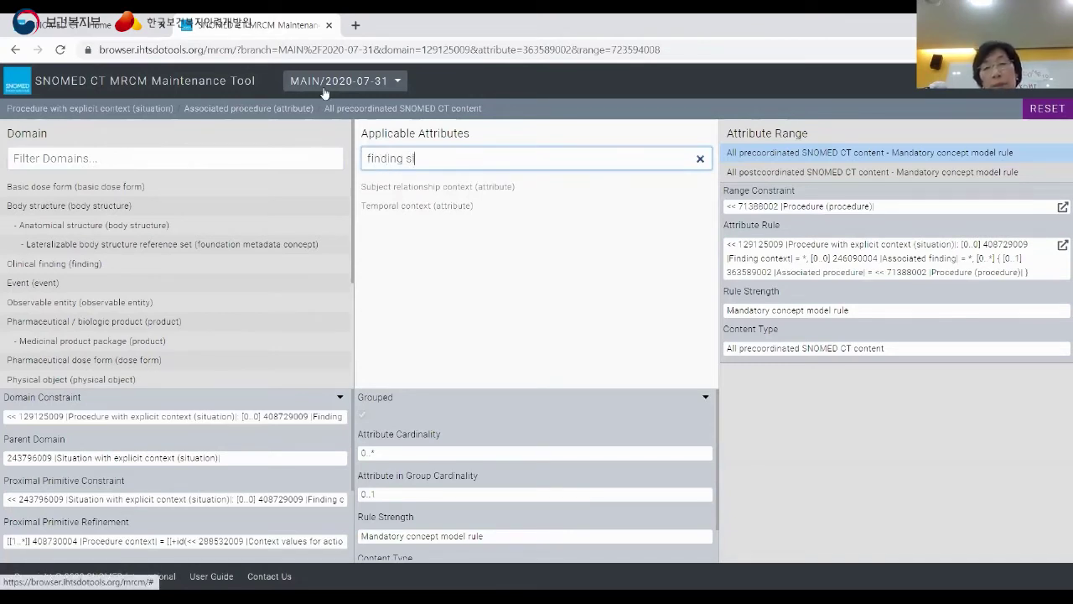
pyautogui.write('te')
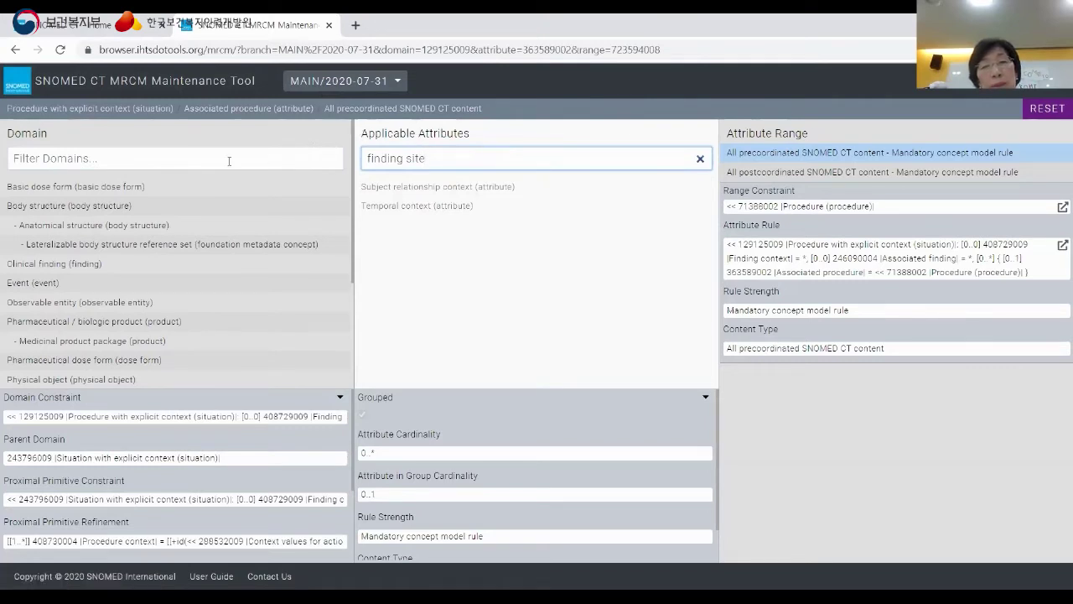
pyautogui.click(700, 159)
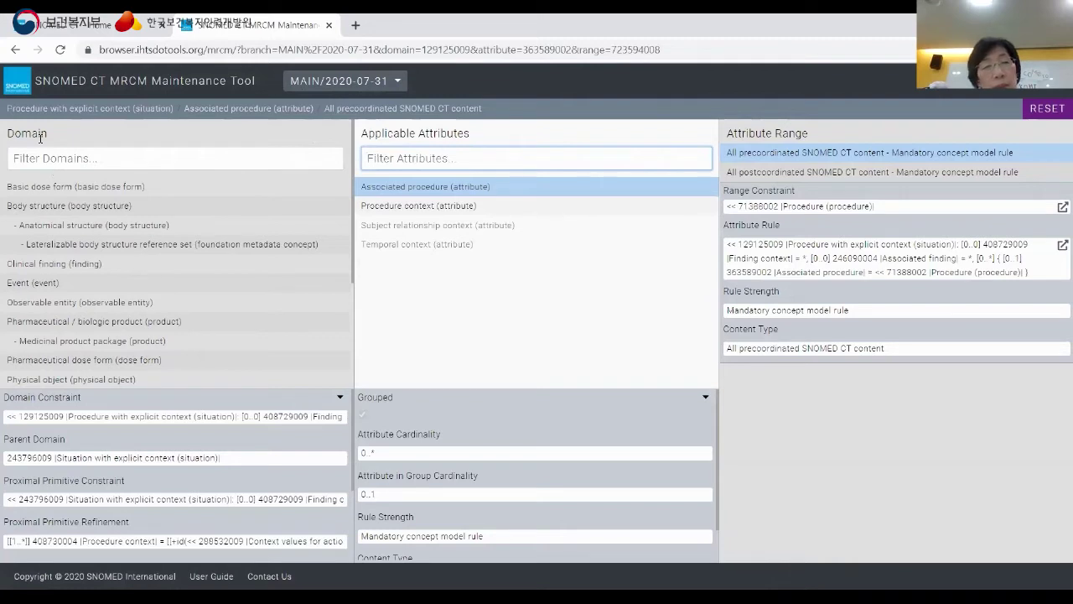
# Step: Filter the domains by "clinical finding" and select the Clinical finding (finding) domain to show its applicable attributes
pyautogui.click(80, 157)
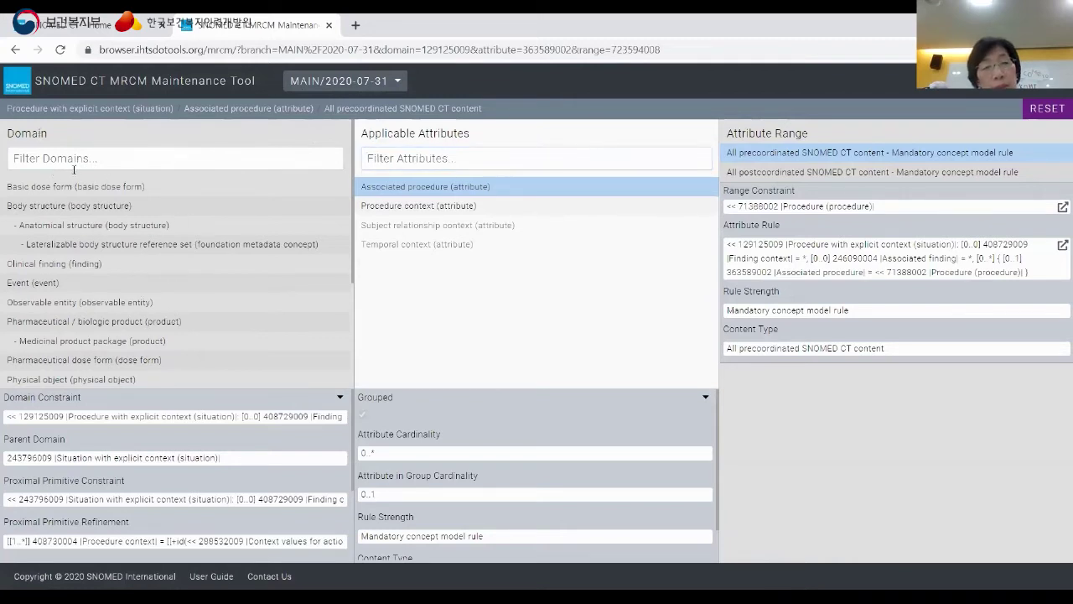
pyautogui.click(103, 157)
pyautogui.write('fin')
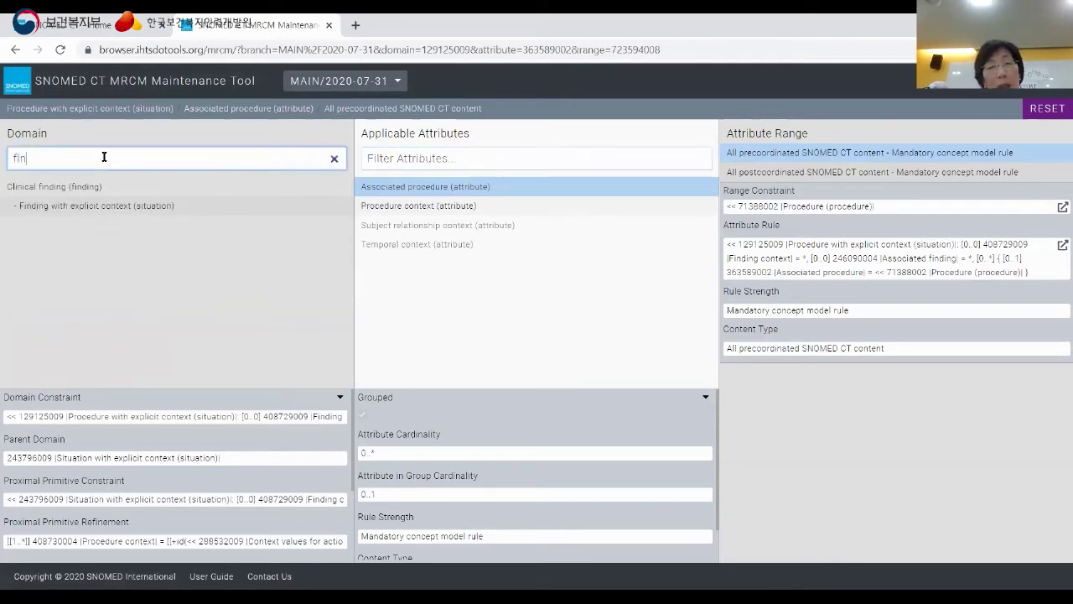
pyautogui.press('BackSpace')
pyautogui.press('BackSpace')
pyautogui.press('BackSpace')
pyautogui.write('c')
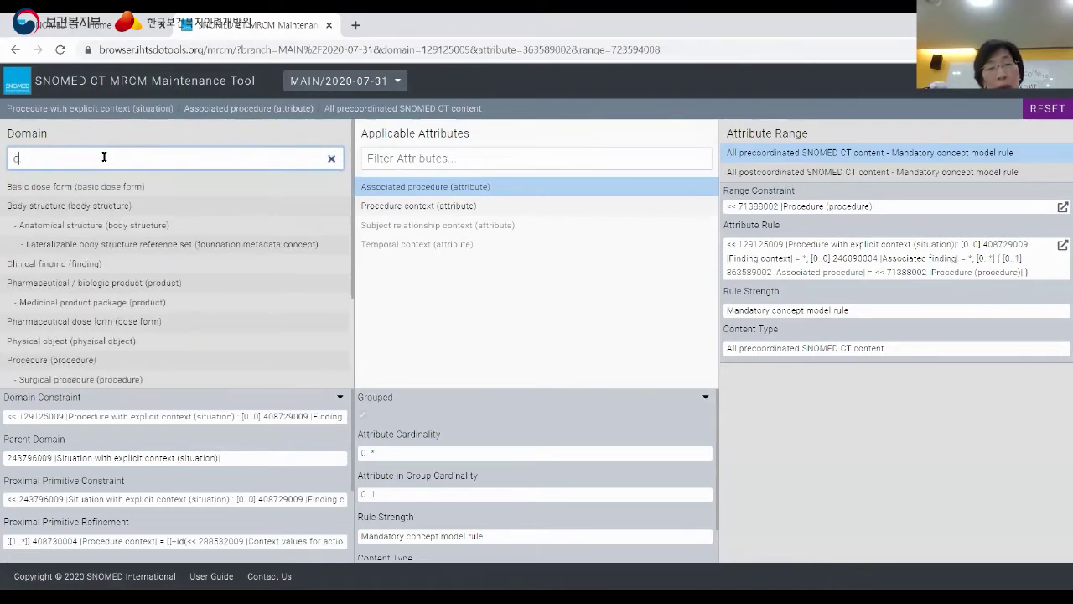
pyautogui.write('linical')
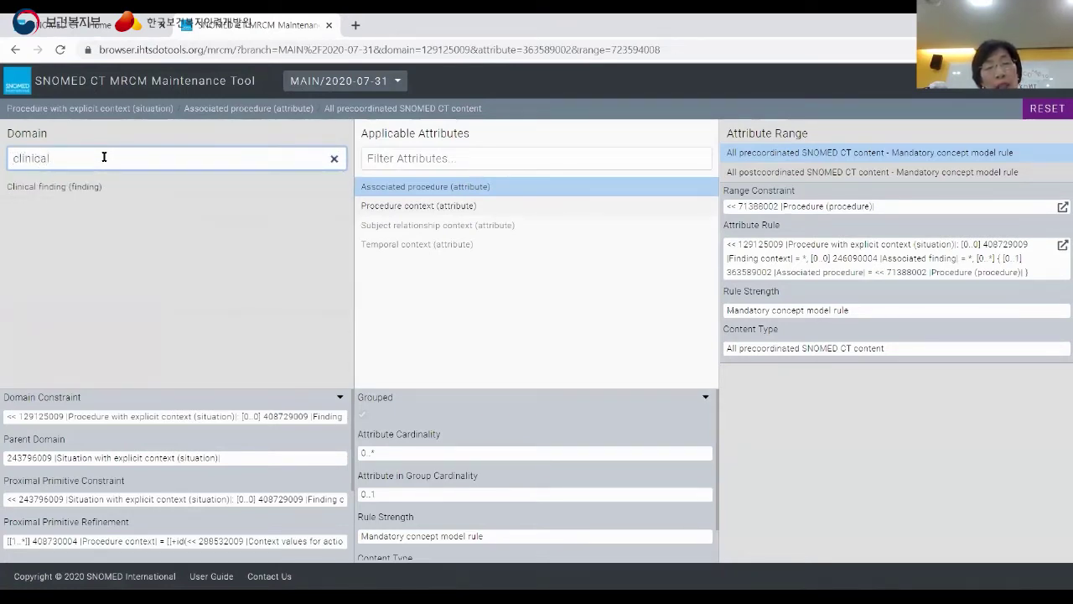
pyautogui.write(' finding')
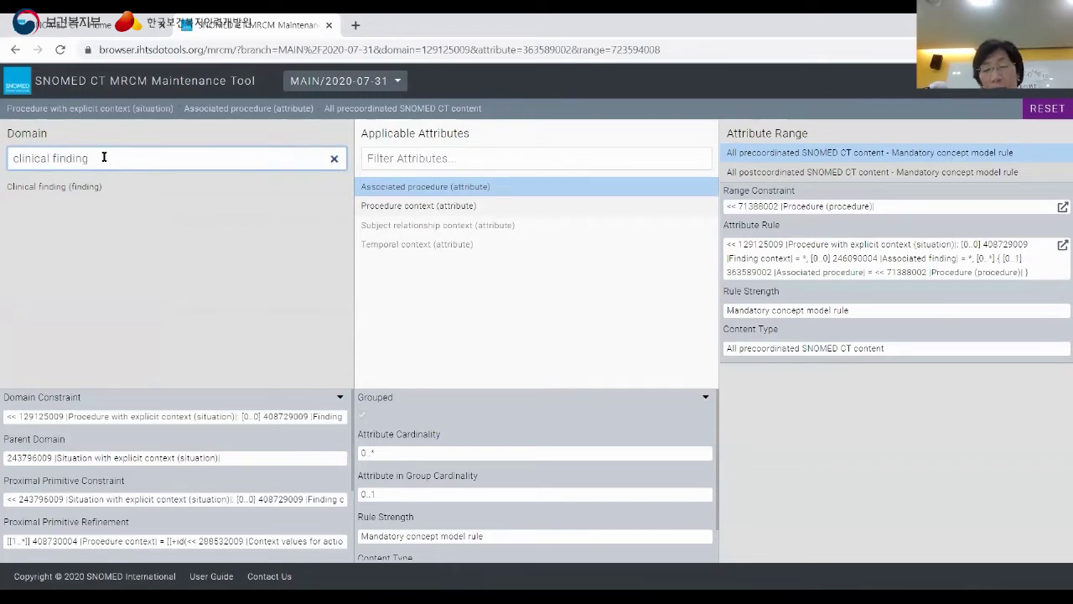
pyautogui.click(58, 185)
pyautogui.doubleClick(57, 188)
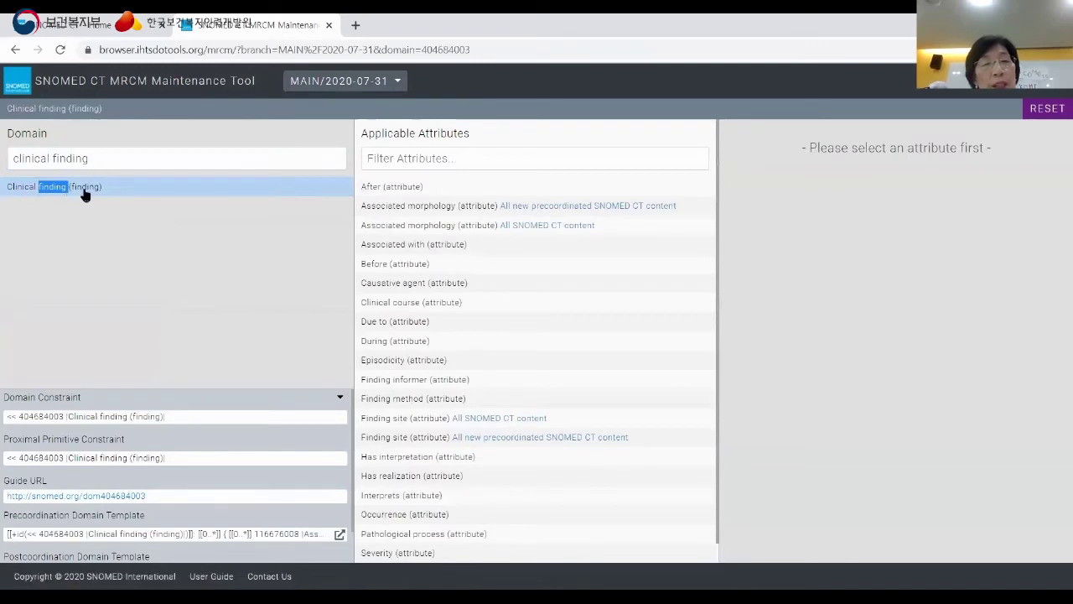
# Step: Filter the applicable attributes by "due to" and select the Due to (attribute) entry to show its attribute range
pyautogui.click(477, 152)
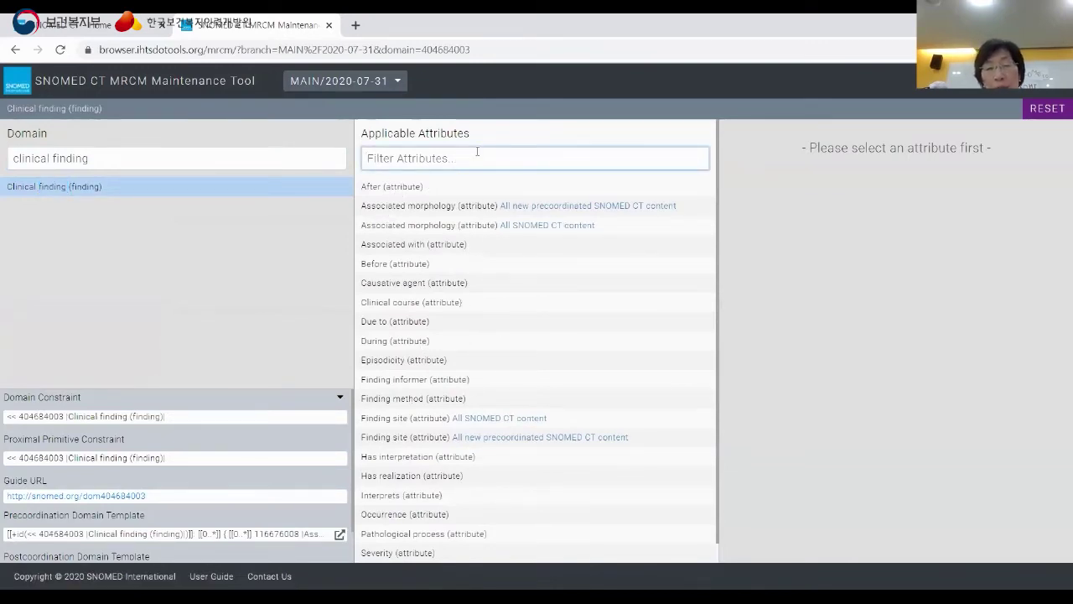
pyautogui.write('due to')
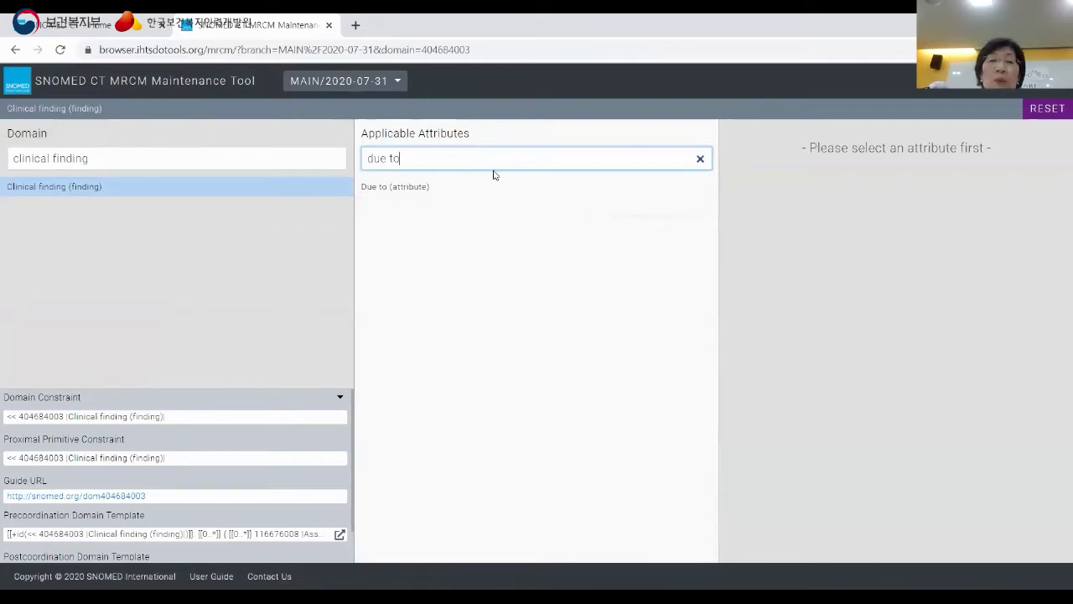
pyautogui.click(384, 187)
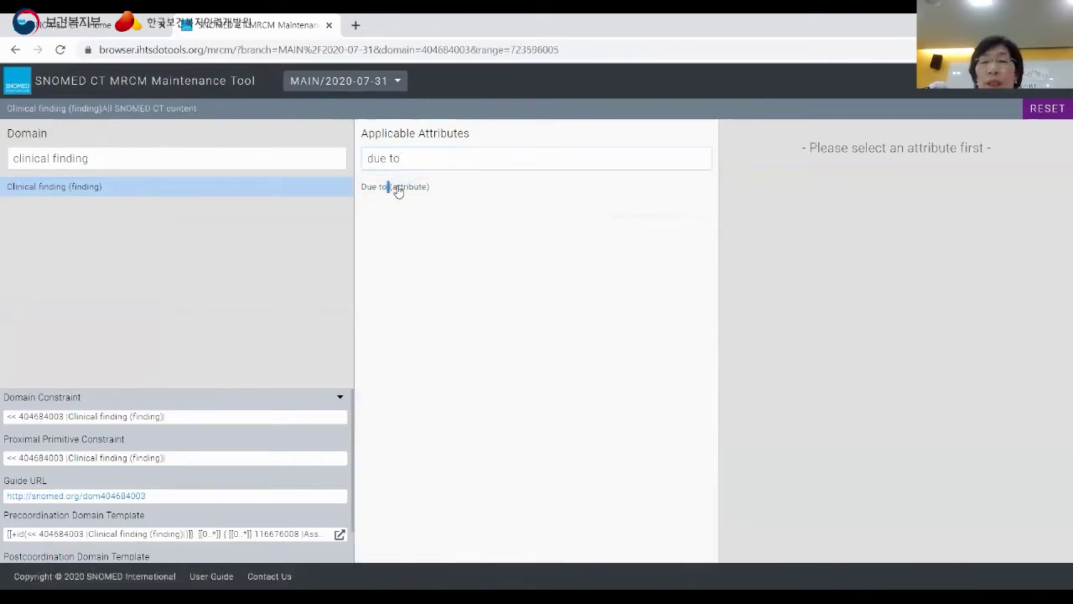
pyautogui.click(369, 191)
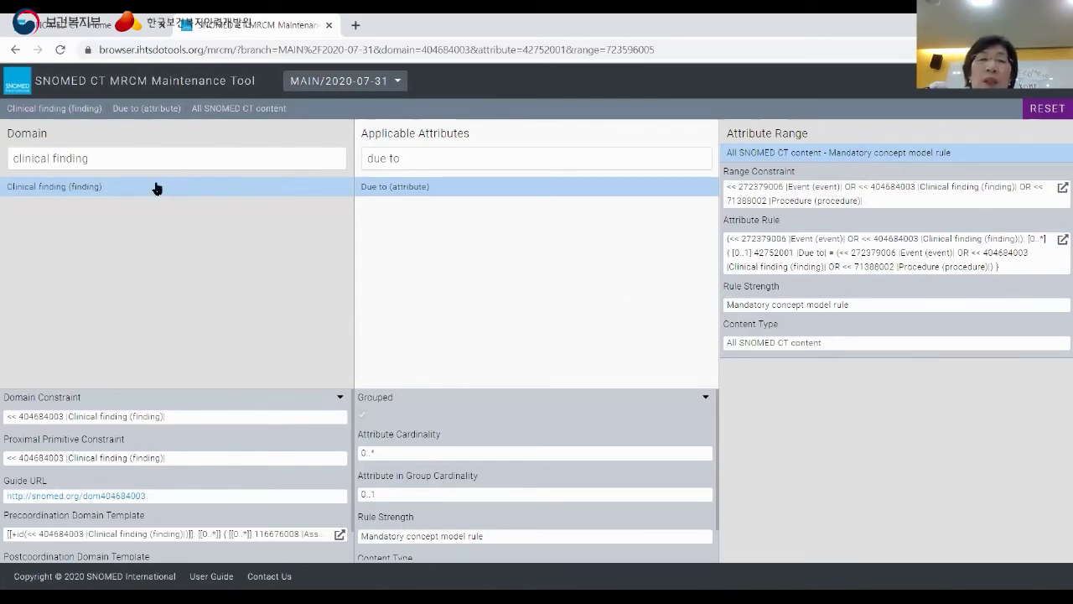
pyautogui.click(98, 192)
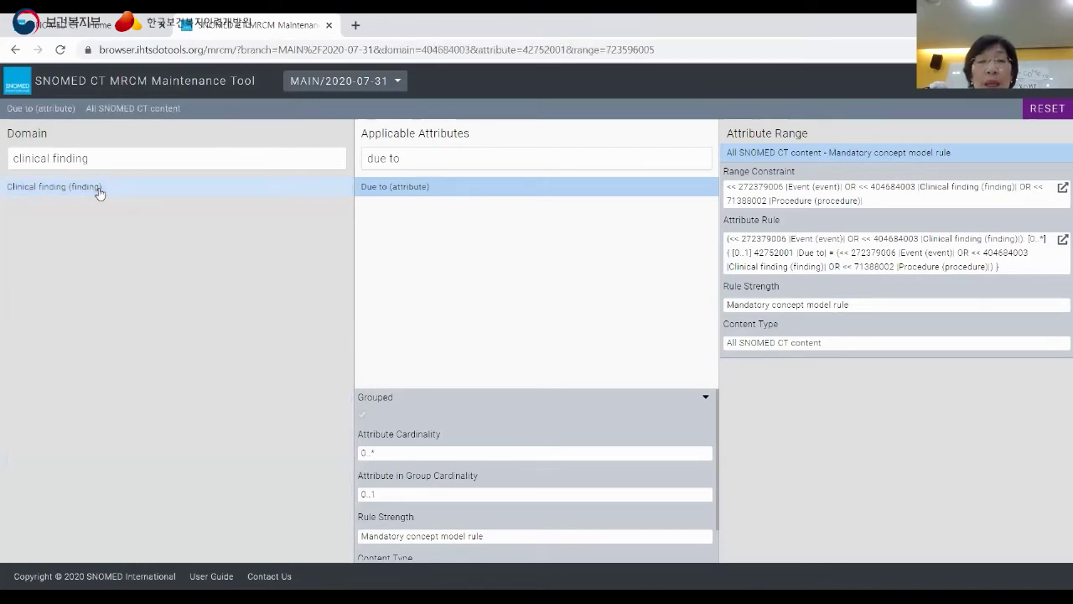
pyautogui.doubleClick(98, 192)
pyautogui.doubleClick(62, 188)
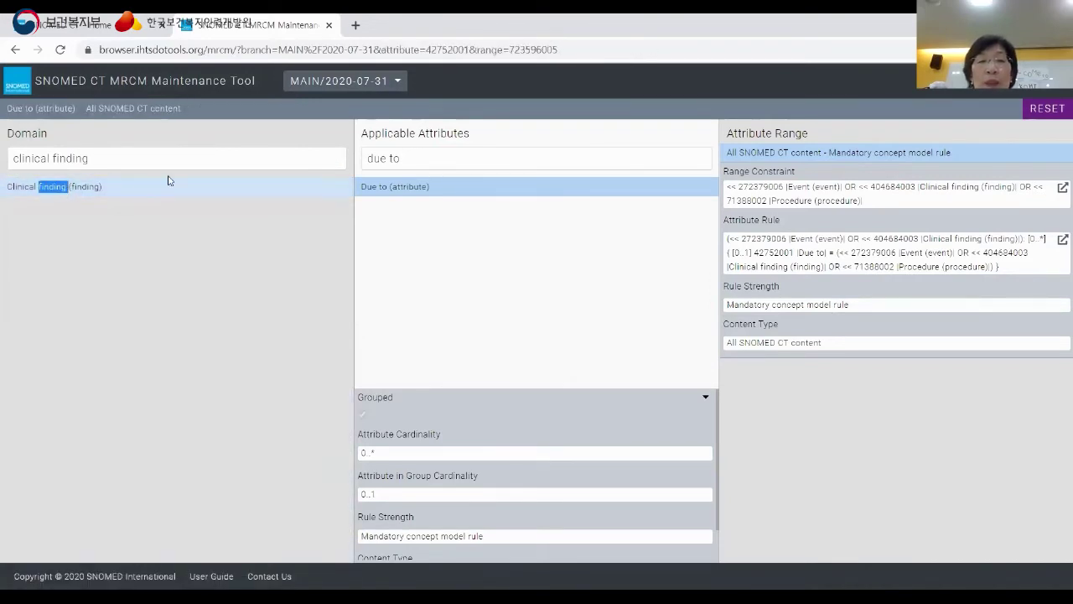
# Step: Replace the attribute filter with "before" and select the Before (attribute) entry to show its range for Clinical finding
pyautogui.click(423, 151)
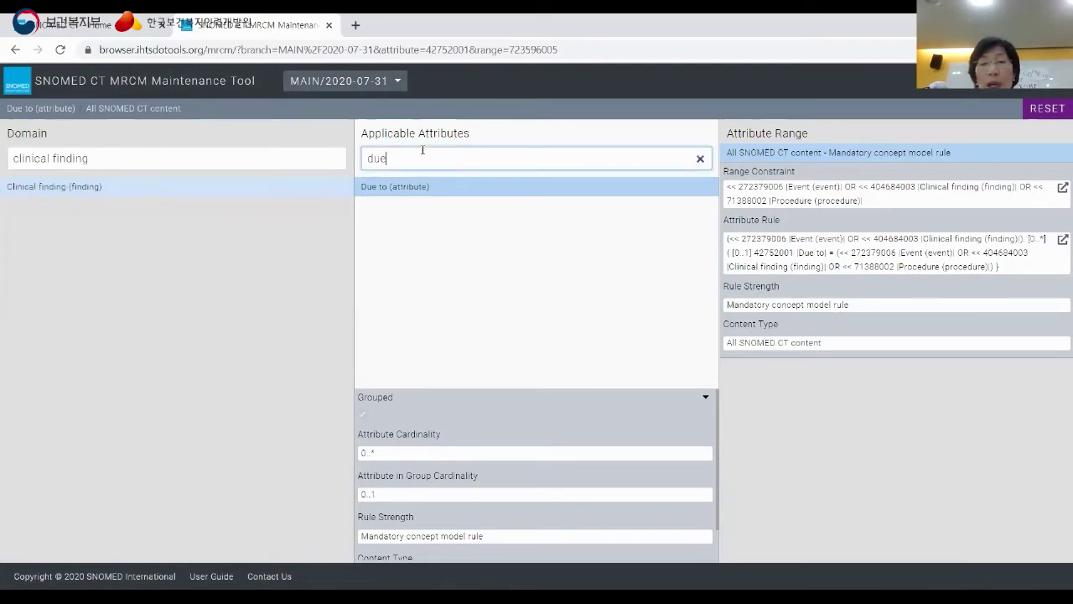
pyautogui.press('BackSpace')
pyautogui.press('BackSpace')
pyautogui.press('BackSpace')
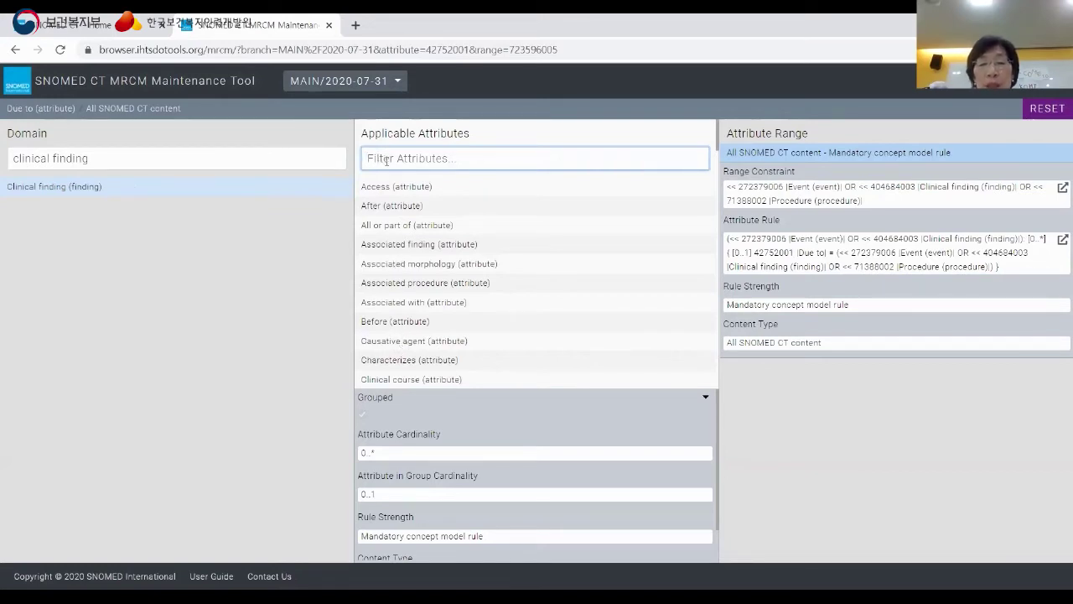
pyautogui.write('befor')
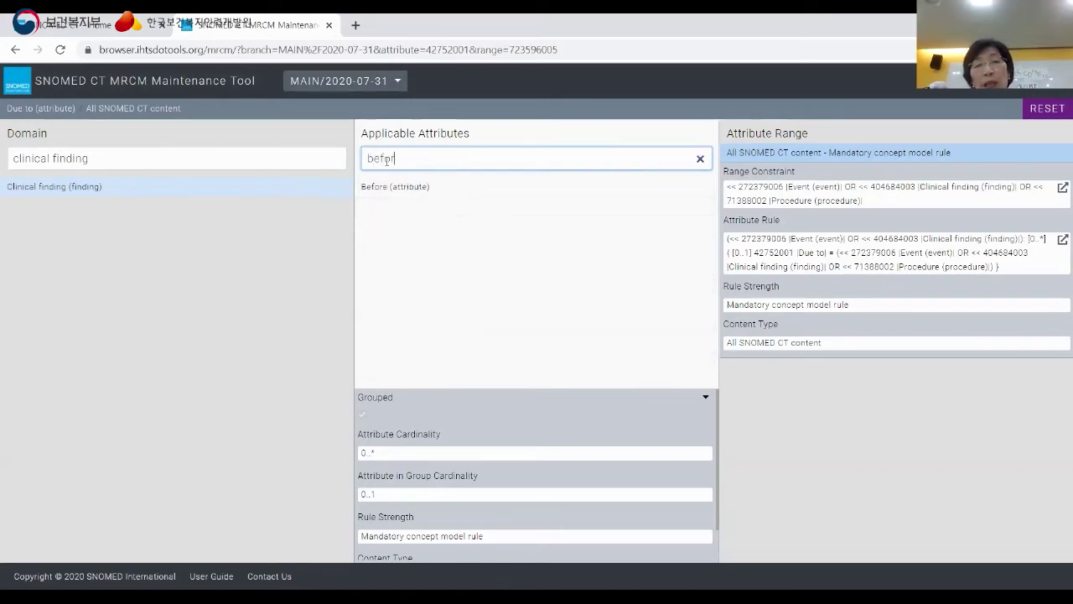
pyautogui.write('e')
pyautogui.click(402, 189)
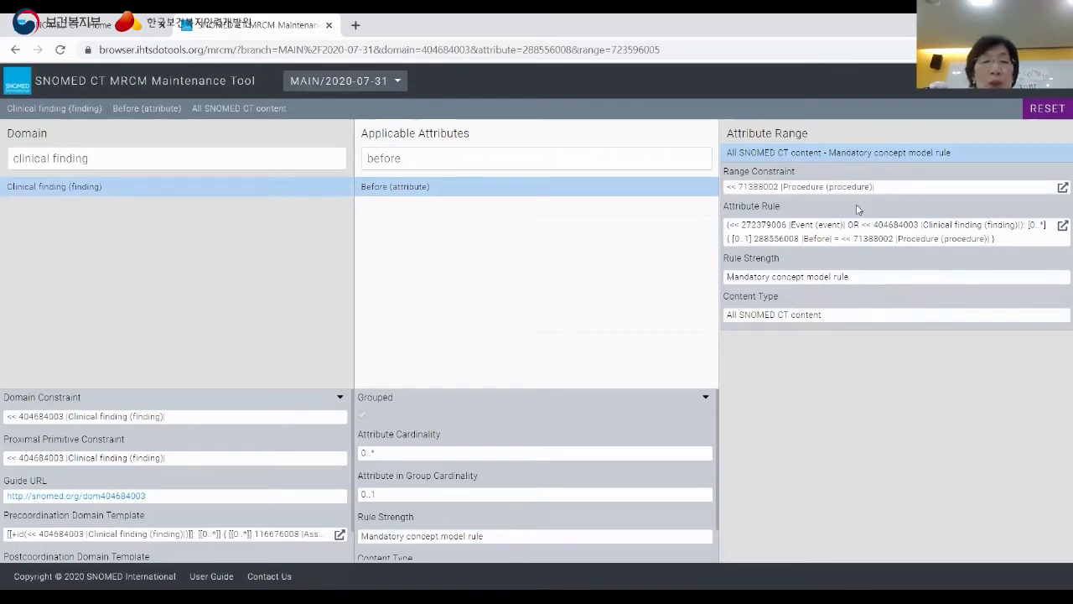
# Step: Filter the domains by "situation with" and select the Situation with explicit context (situation) domain
pyautogui.click(123, 160)
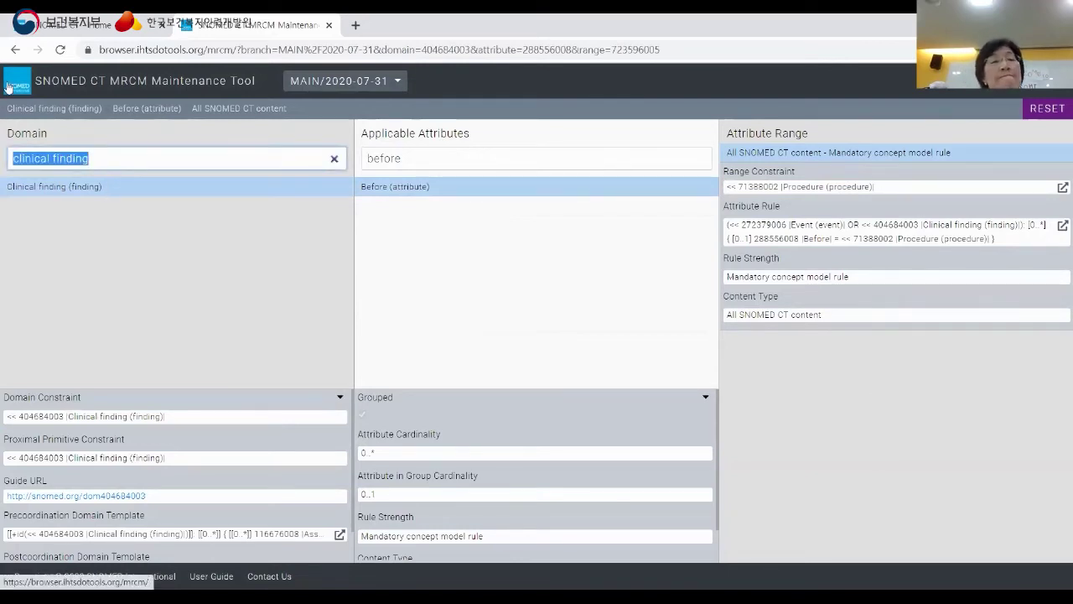
pyautogui.write('sit')
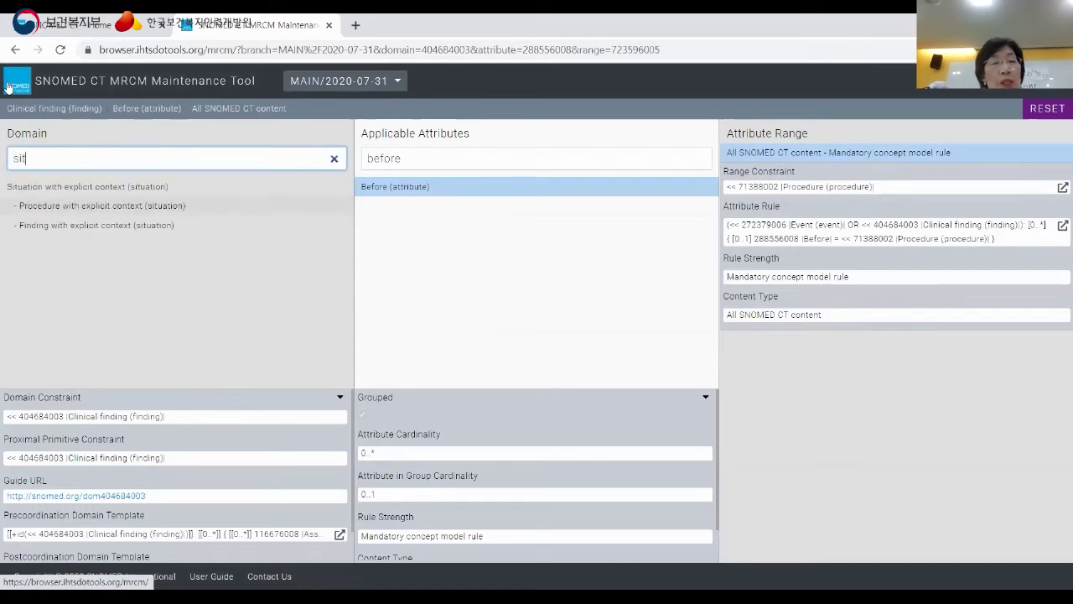
pyautogui.write('uation with')
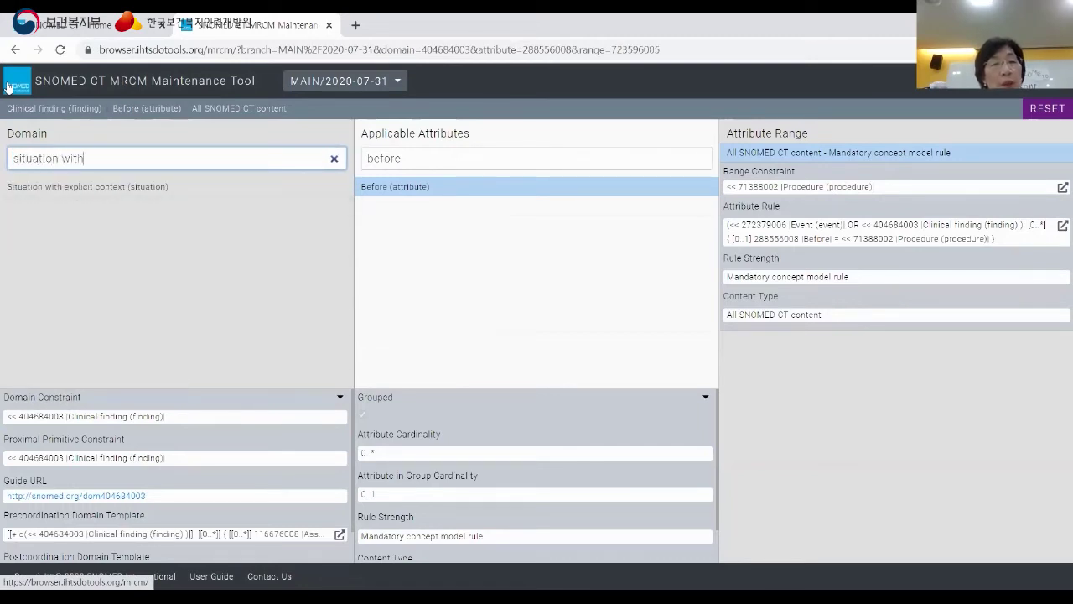
pyautogui.click(28, 193)
pyautogui.click(28, 193)
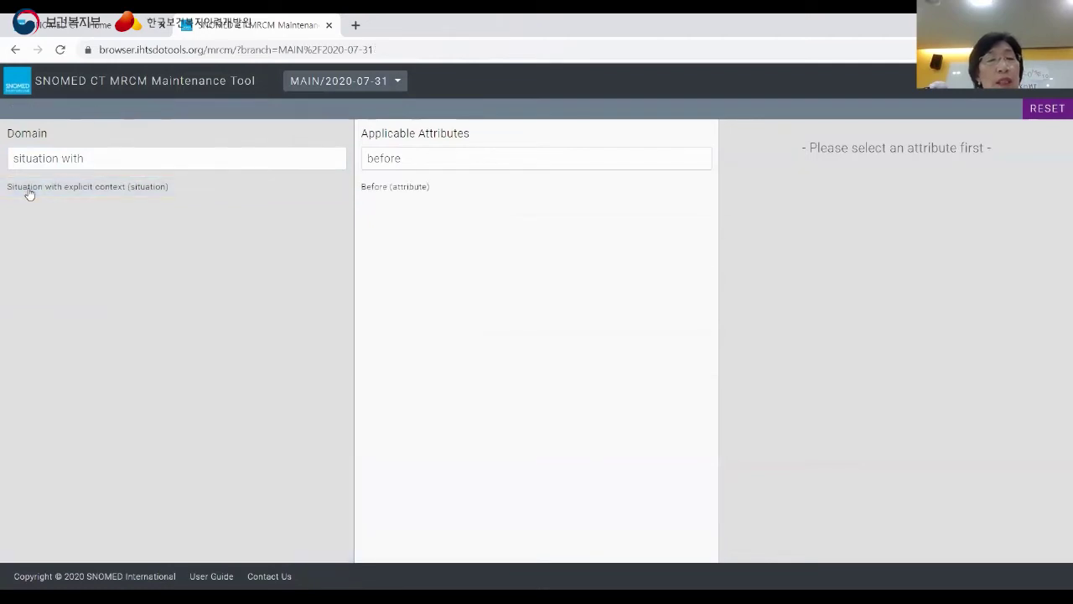
pyautogui.click(28, 193)
pyautogui.doubleClick(32, 192)
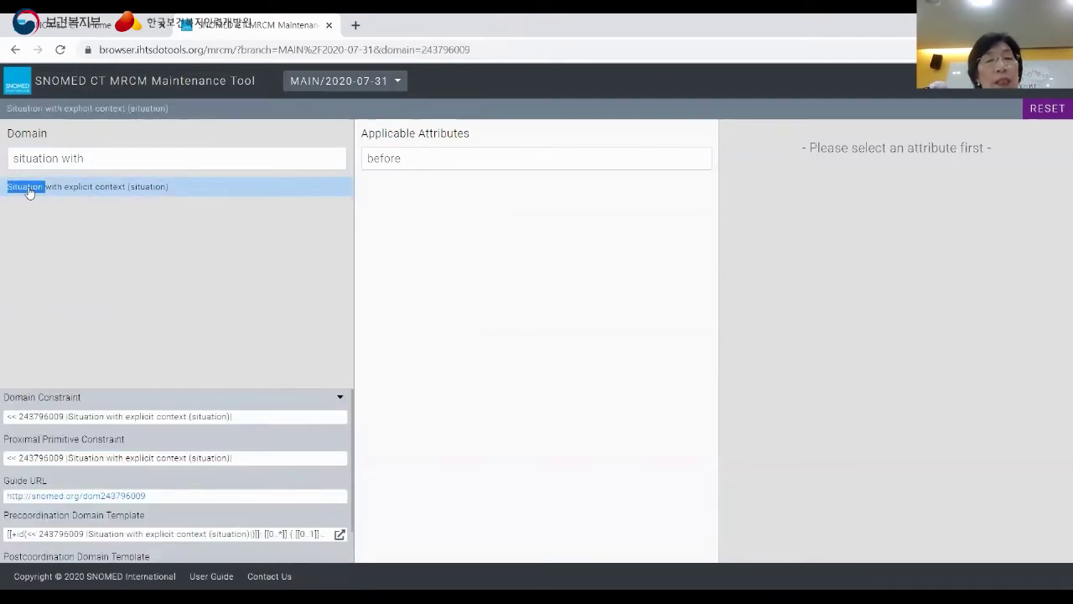
pyautogui.click(80, 195)
pyautogui.doubleClick(97, 192)
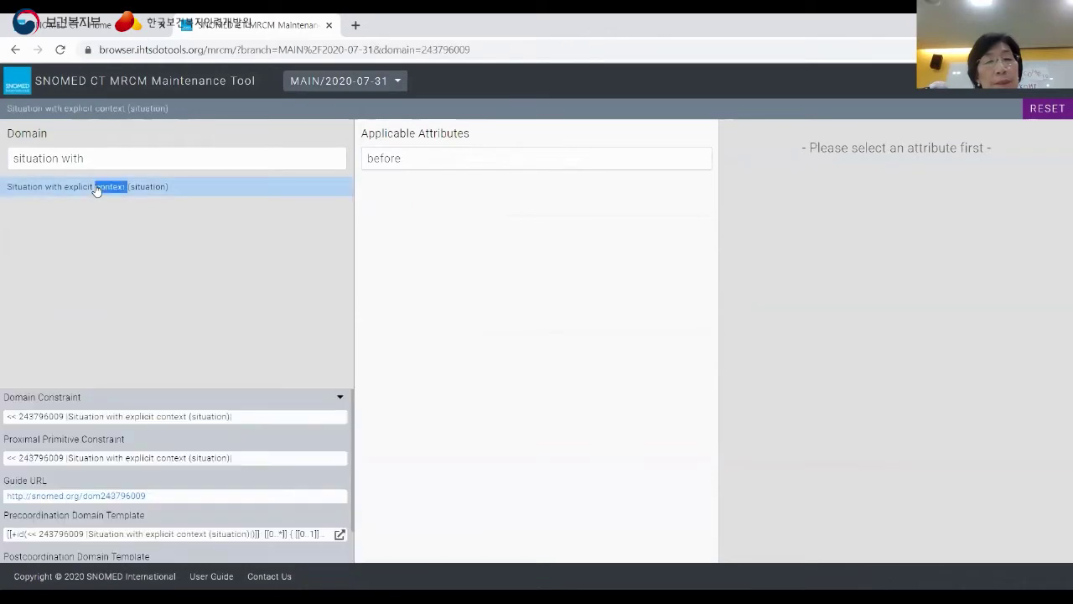
pyautogui.doubleClick(13, 189)
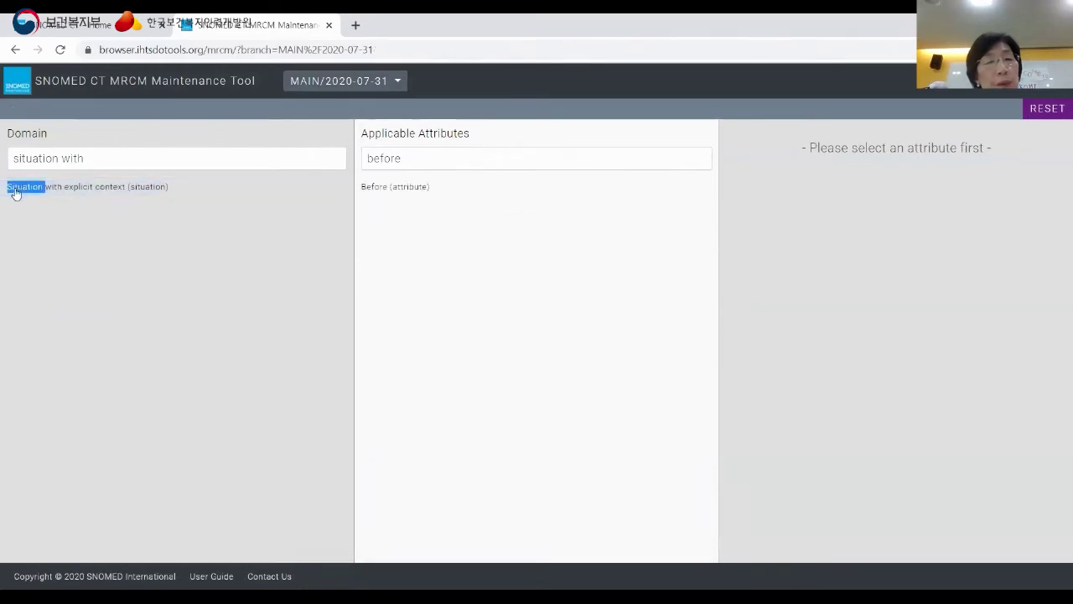
pyautogui.click(61, 193)
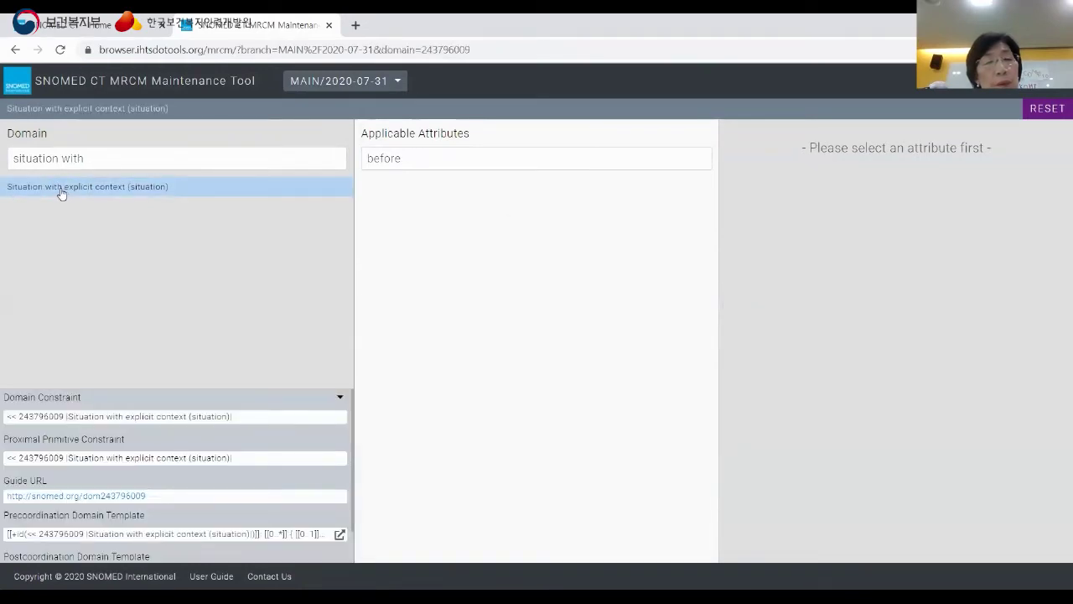
pyautogui.click(60, 194)
pyautogui.click(61, 194)
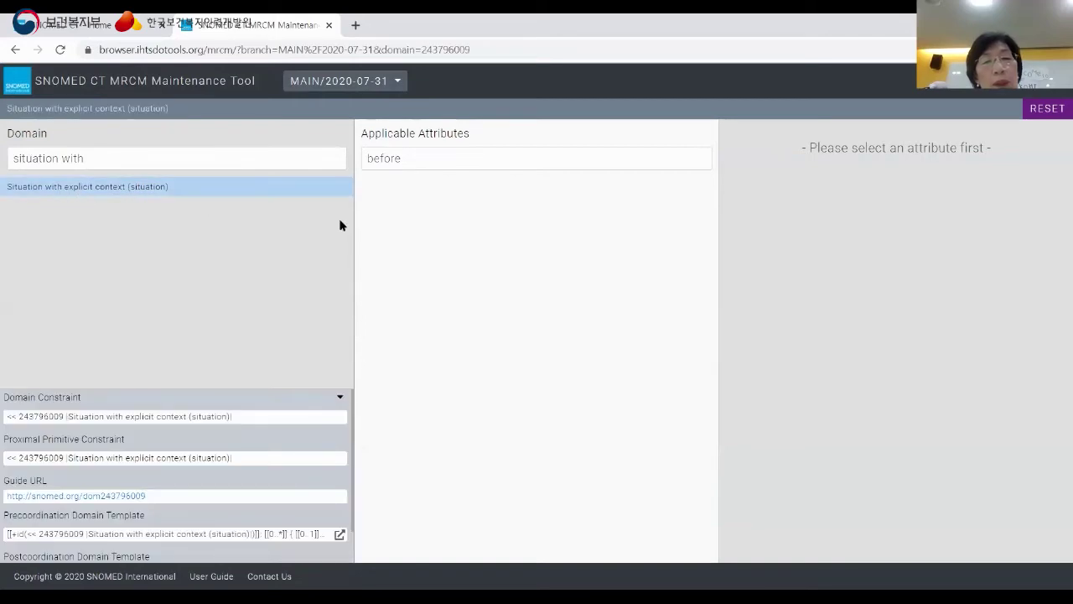
# Step: Clear the "before" attribute filter to list all applicable attributes of the Situation with explicit context domain
pyautogui.click(411, 167)
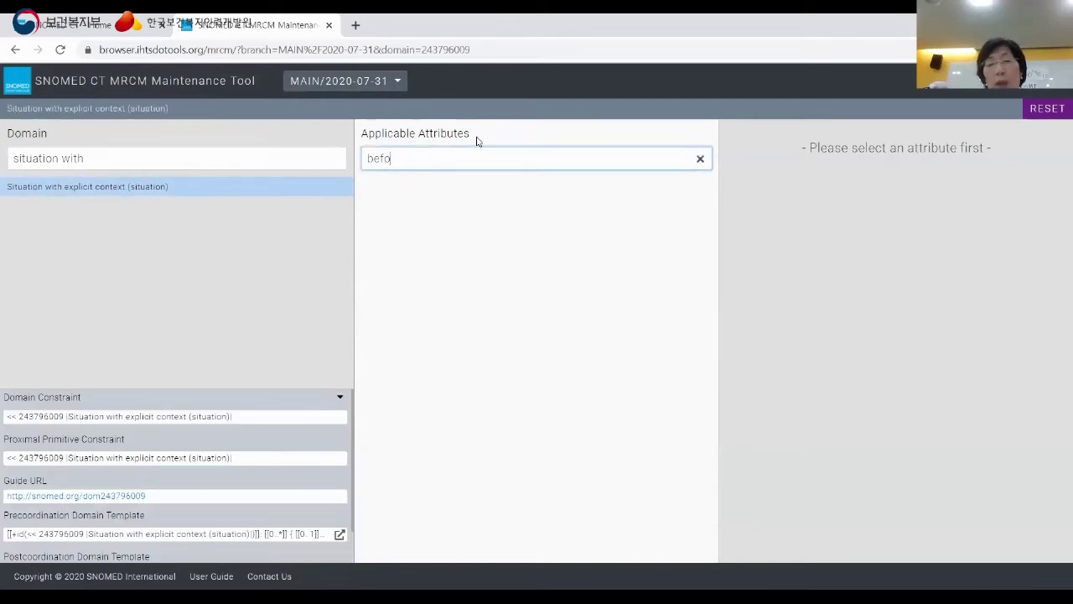
pyautogui.press('BackSpace')
pyautogui.press('BackSpace')
pyautogui.press('BackSpace')
pyautogui.press('BackSpace')
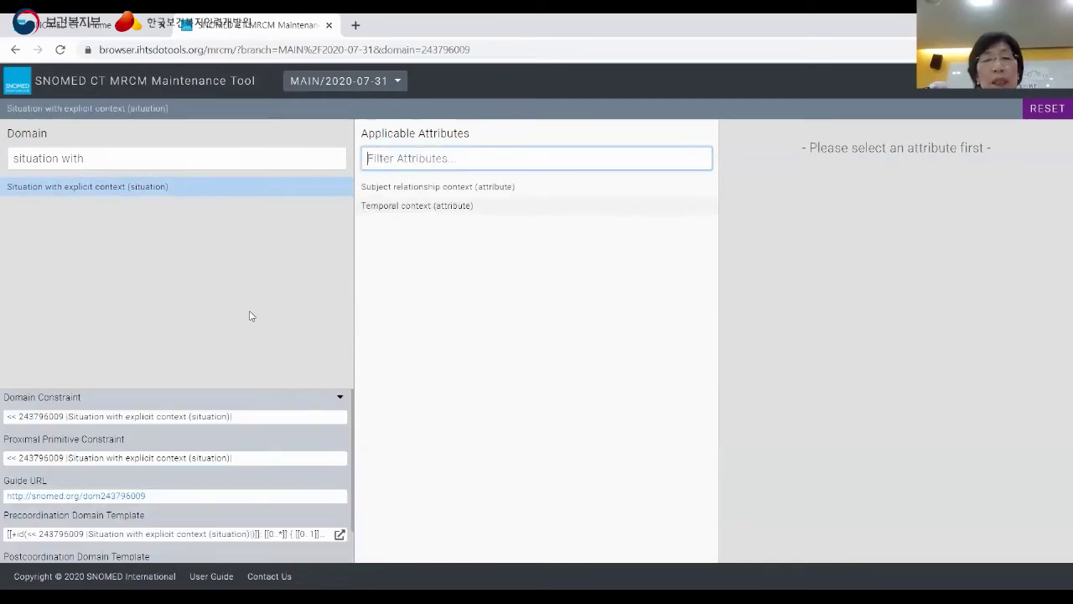
pyautogui.click(164, 192)
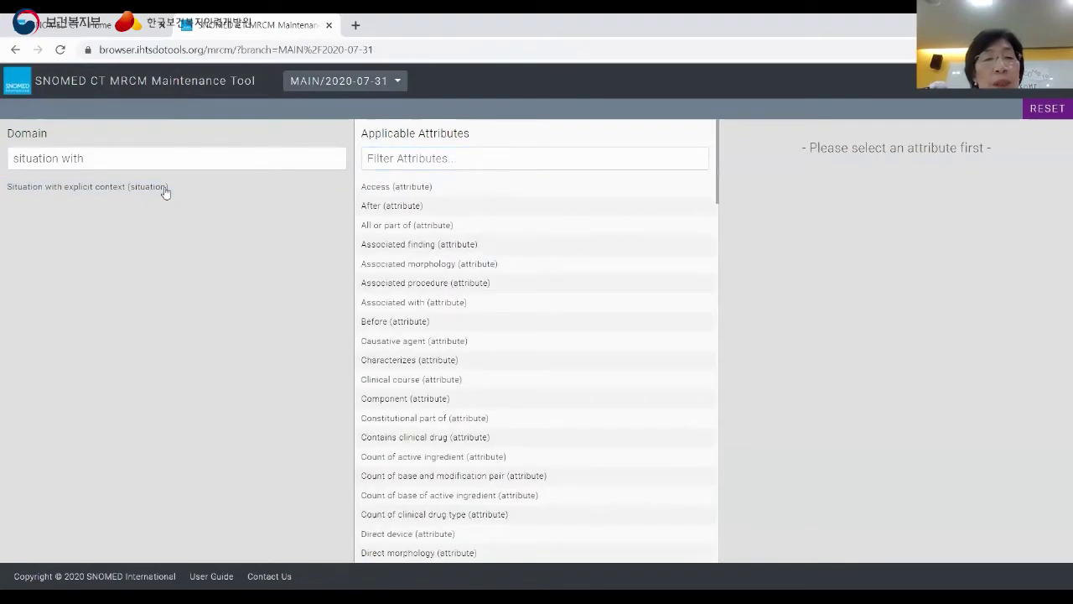
pyautogui.click(63, 192)
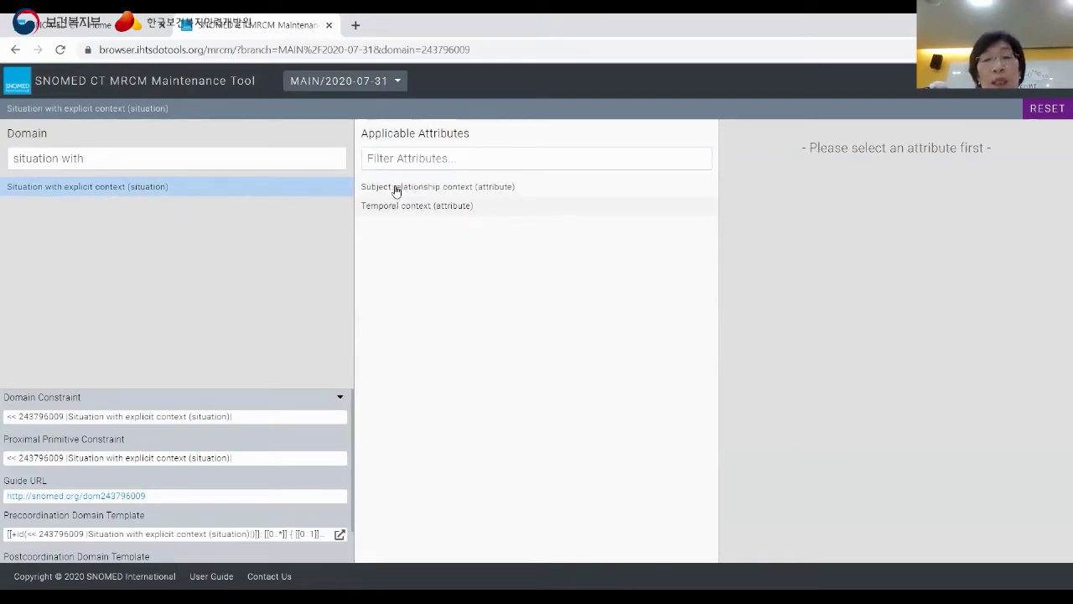
# Step: Filter the applicable attributes by "subject" and select Subject relationship context (attribute) to show its attribute range
pyautogui.doubleClick(426, 187)
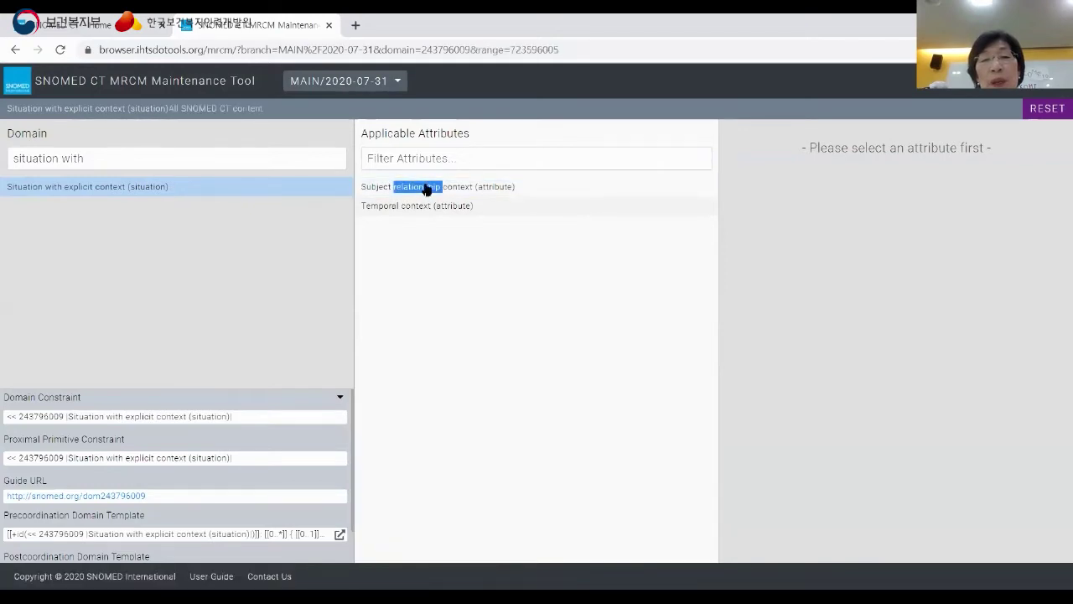
pyautogui.click(464, 161)
pyautogui.write('sub')
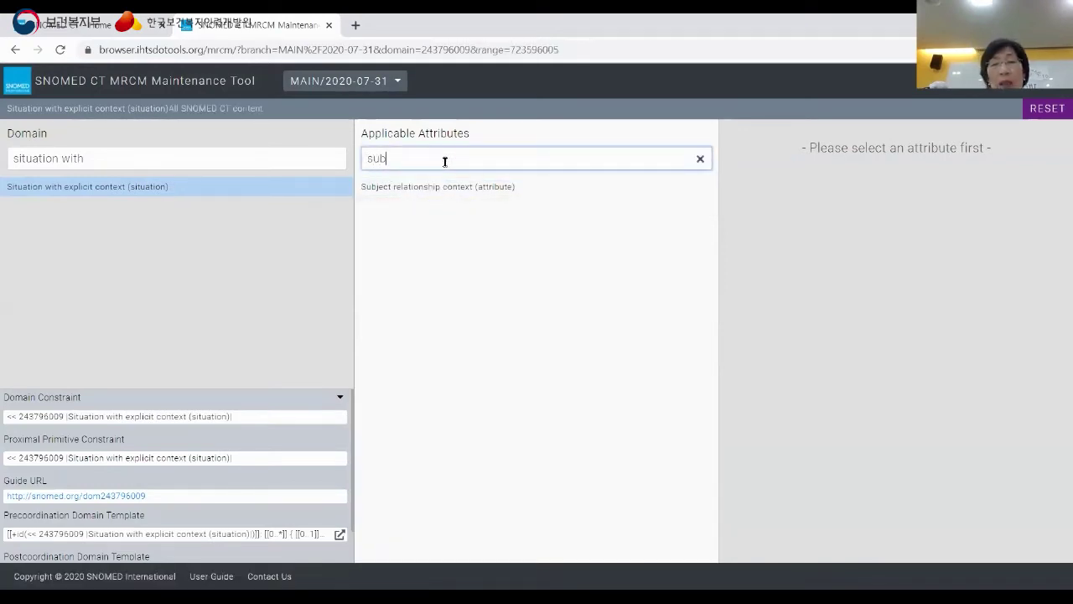
pyautogui.write('je')
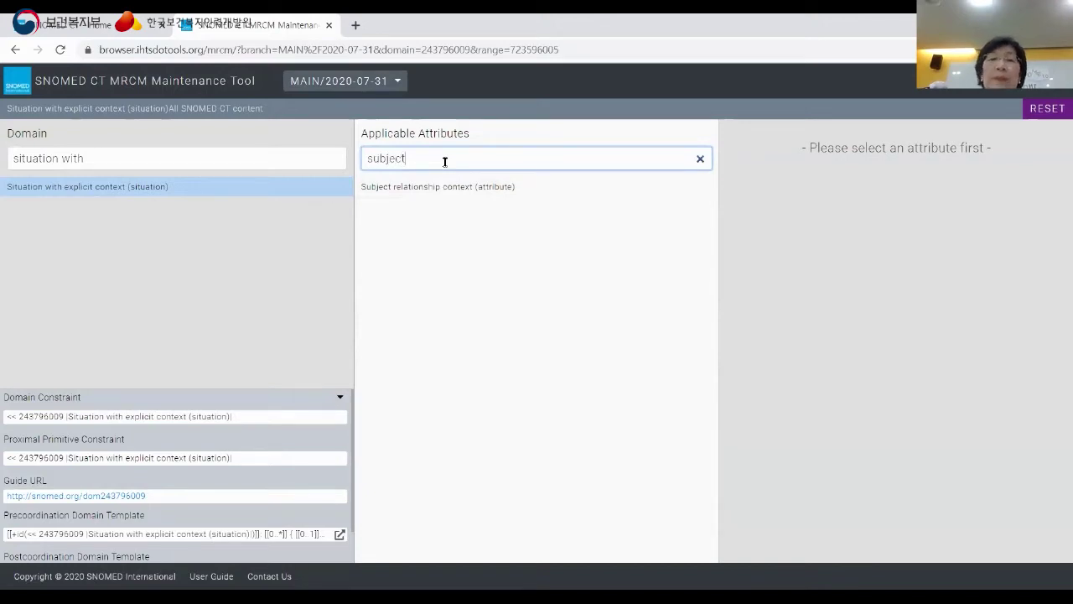
pyautogui.write('ct')
pyautogui.click(506, 189)
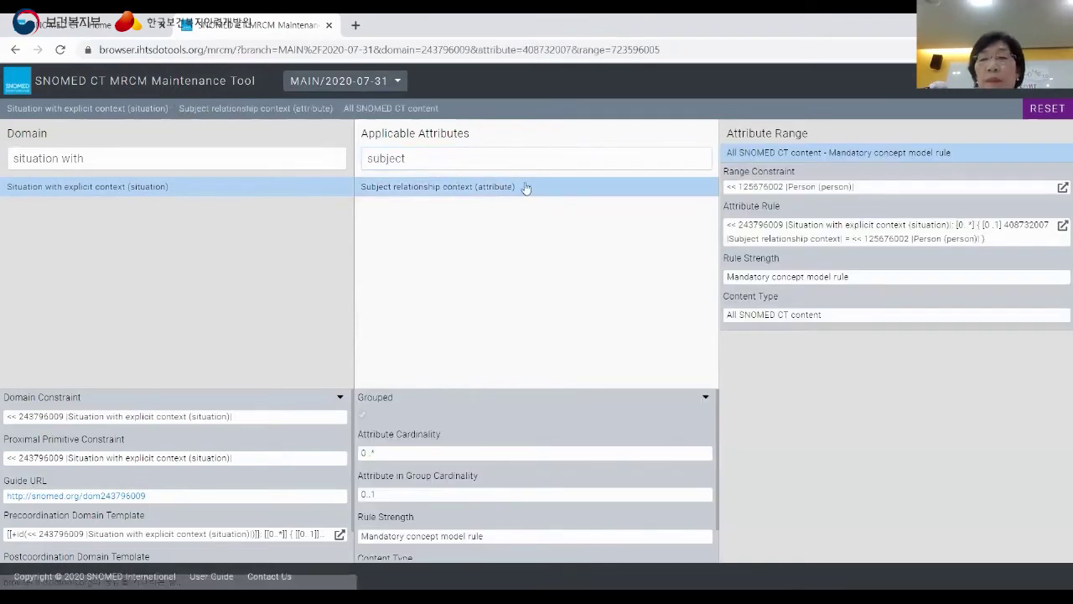